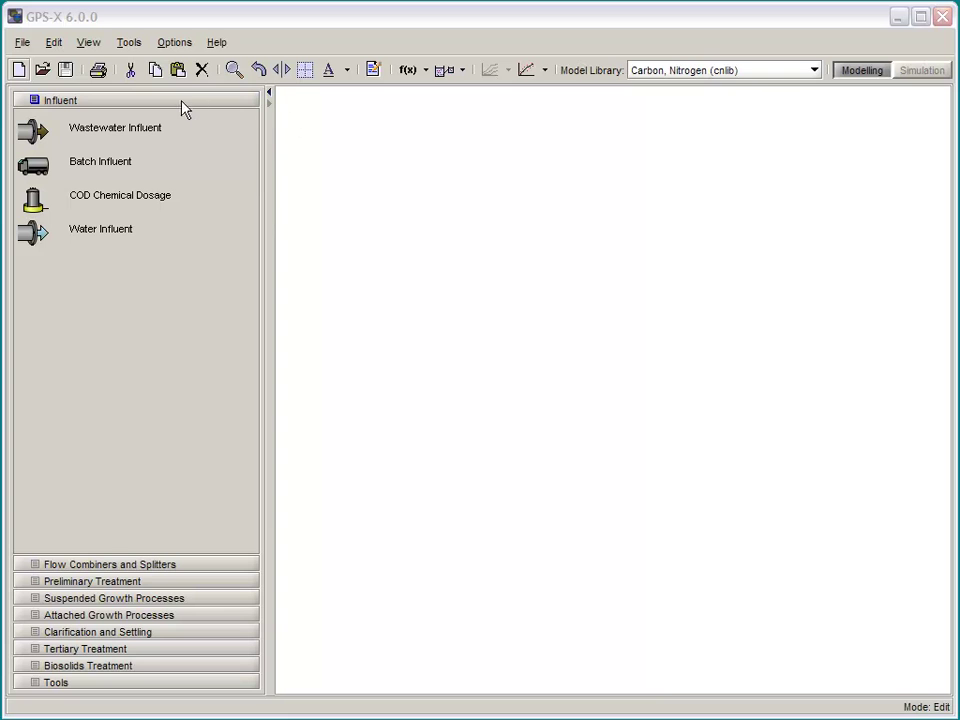
# Browse the reactor, attached-growth and clarifier unit palettes and the model libraries, keeping the library unchanged
pyautogui.click(160, 598)
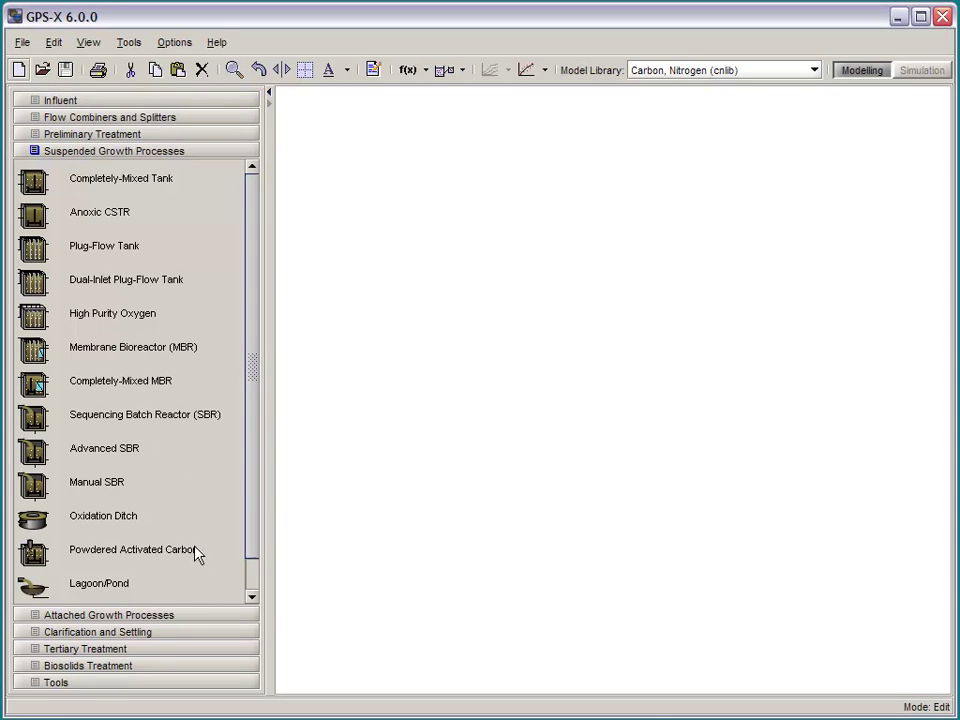
pyautogui.click(198, 616)
pyautogui.click(198, 630)
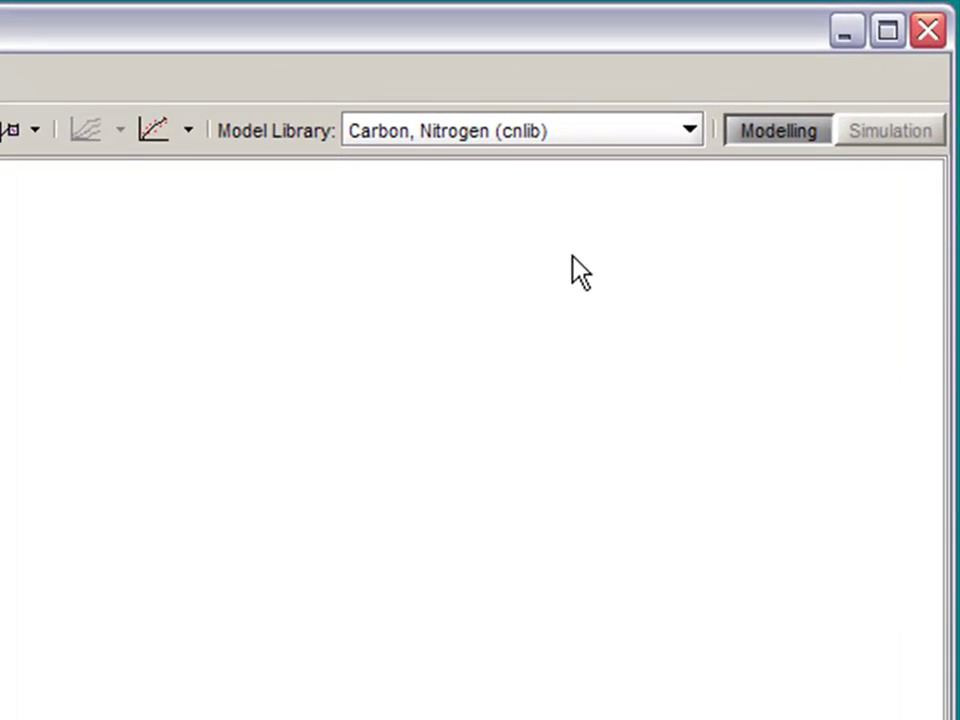
pyautogui.click(686, 136)
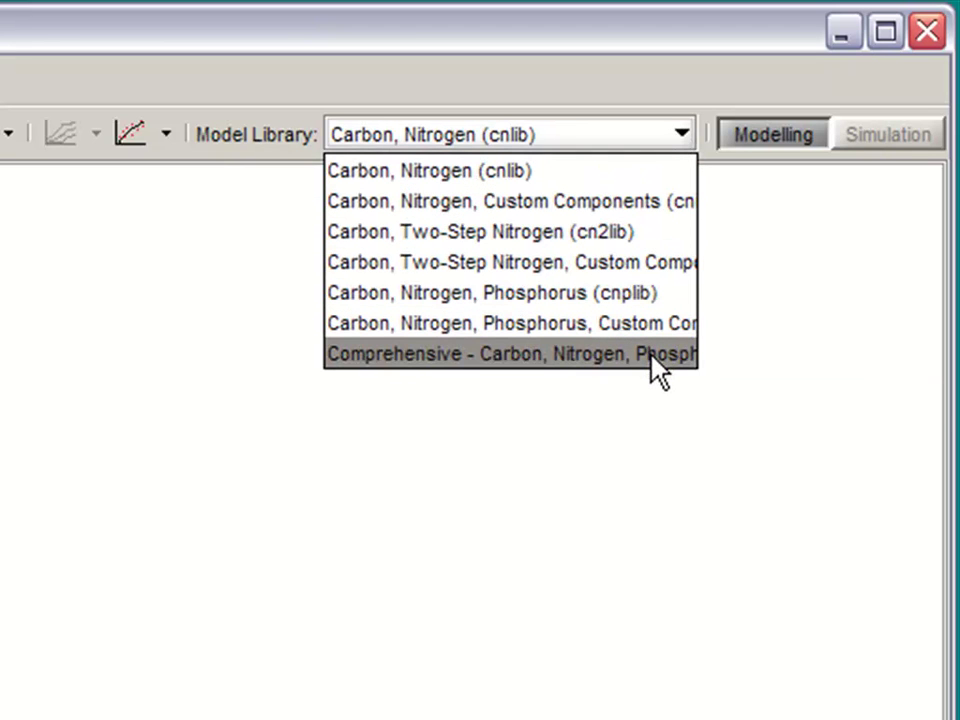
pyautogui.click(91, 193)
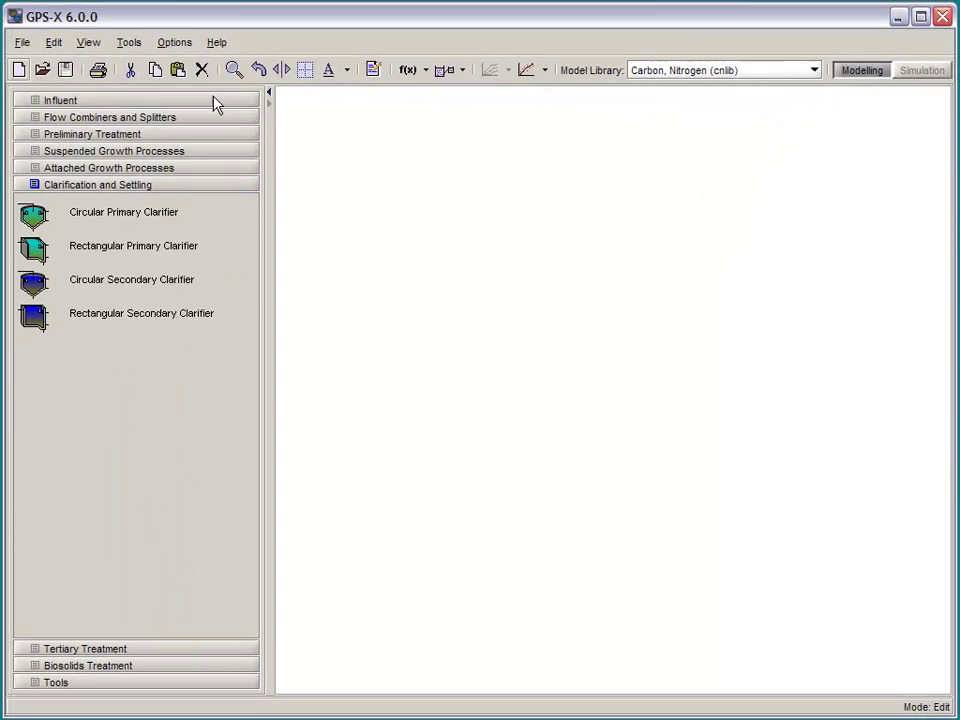
# Place a wastewater influent, a plug-flow tank and a secondary clarifier on the canvas
pyautogui.click(210, 100)
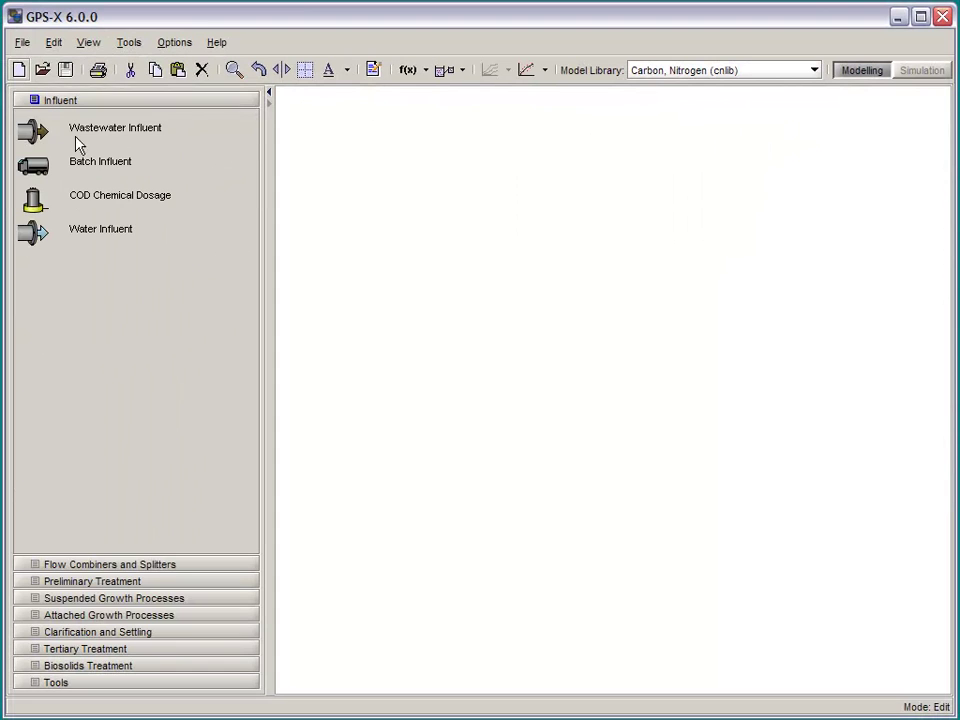
pyautogui.moveTo(79, 146); pyautogui.dragTo(501, 358)
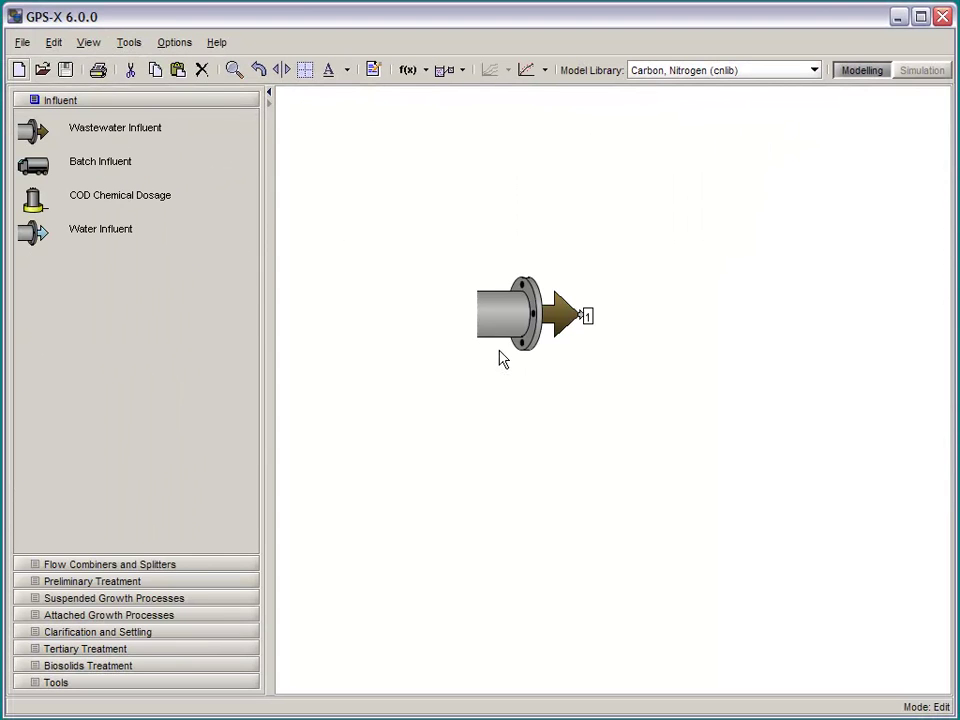
pyautogui.click(172, 600)
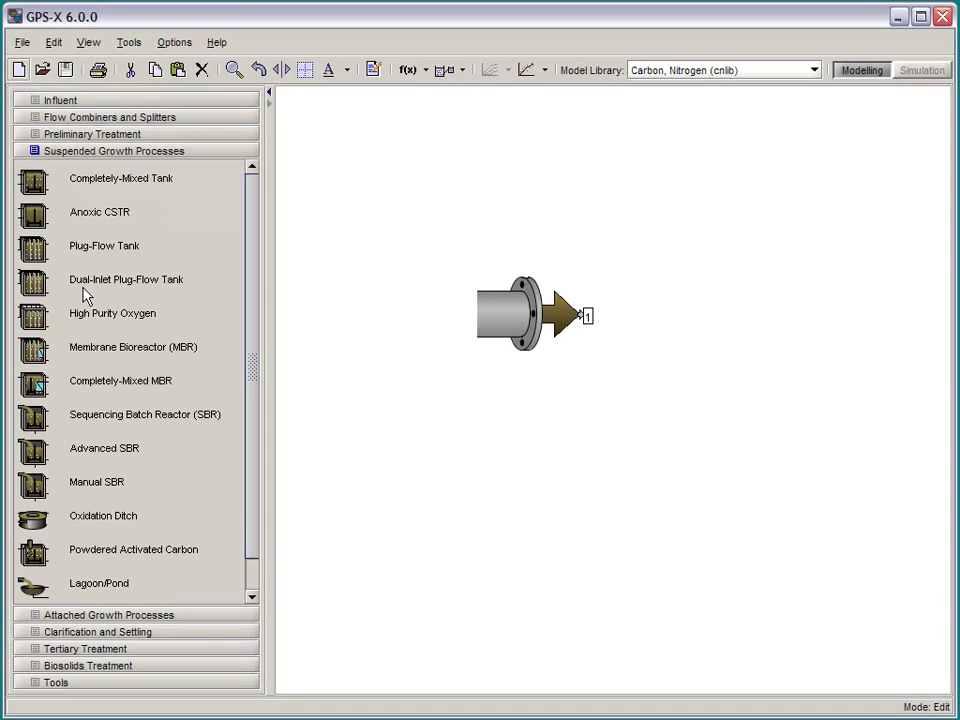
pyautogui.moveTo(47, 250); pyautogui.dragTo(730, 458)
pyautogui.click(147, 634)
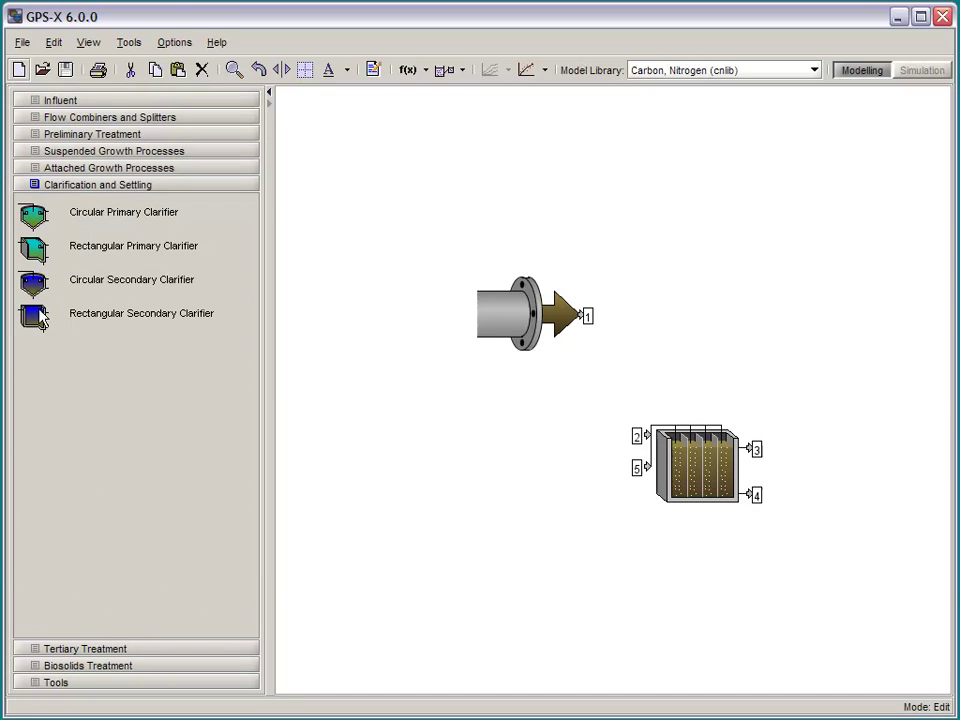
pyautogui.moveTo(28, 282); pyautogui.dragTo(853, 456)
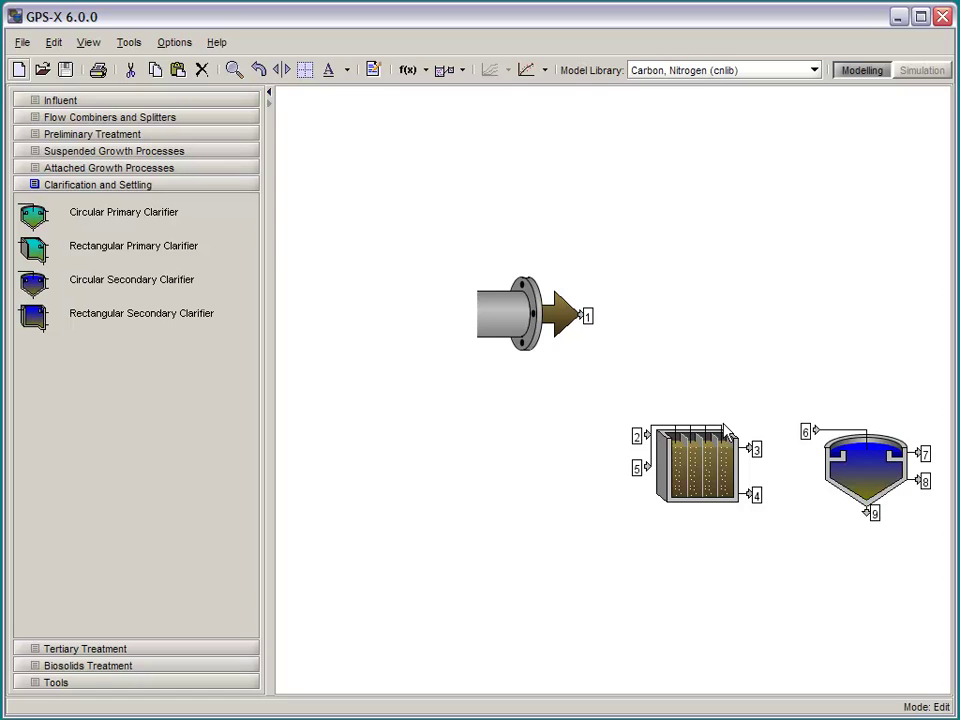
# Connect influent to tank, tank to clarifier, and clarifier underflow back to the tank
pyautogui.moveTo(589, 315)
pyautogui.mouseDown()
pyautogui.moveTo(594, 407)
pyautogui.moveTo(646, 434)
pyautogui.mouseUp()
pyautogui.moveTo(756, 449); pyautogui.dragTo(815, 430)
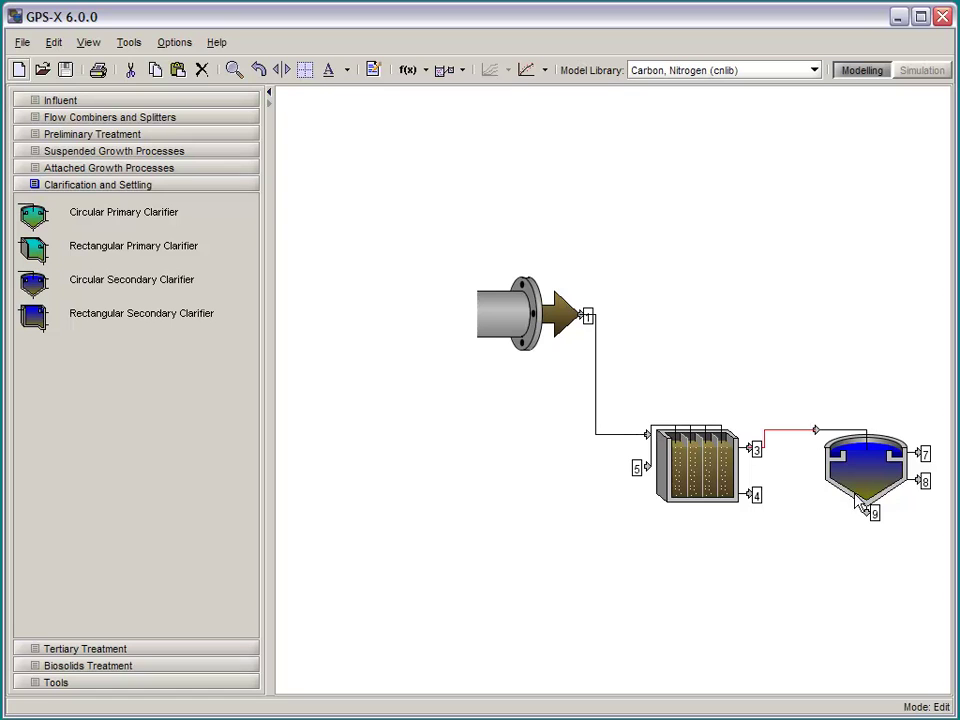
pyautogui.moveTo(863, 520)
pyautogui.mouseDown()
pyautogui.moveTo(801, 553)
pyautogui.moveTo(634, 476)
pyautogui.moveTo(646, 465)
pyautogui.mouseUp()
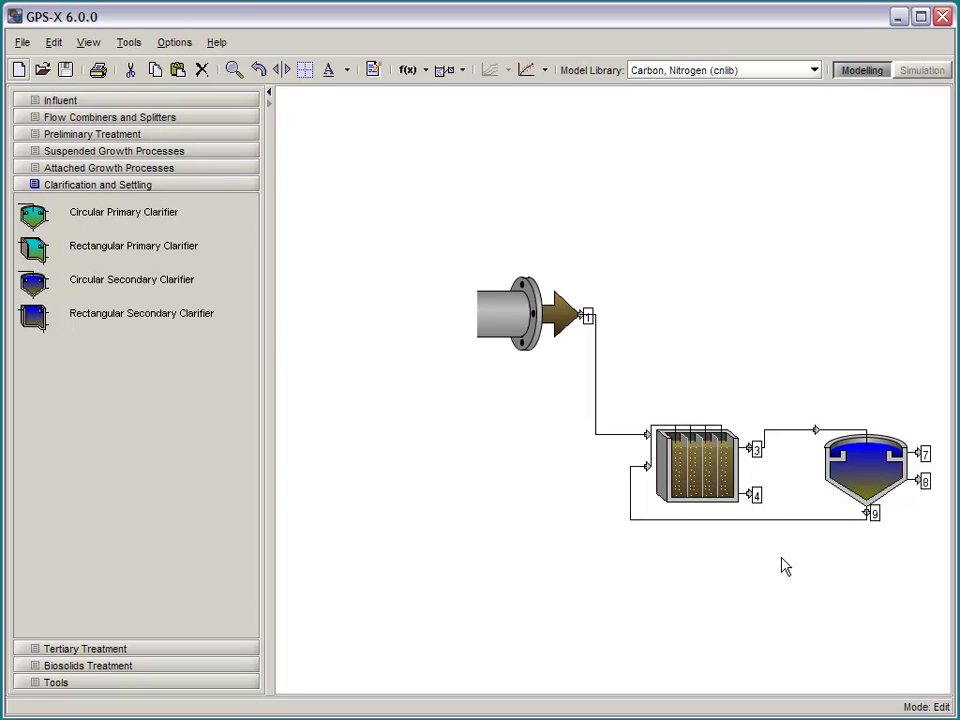
# Set the tank to specify oxygen transfer by Entering Airflow with total air flow 15000 m3/d
pyautogui.rightClick(689, 469)
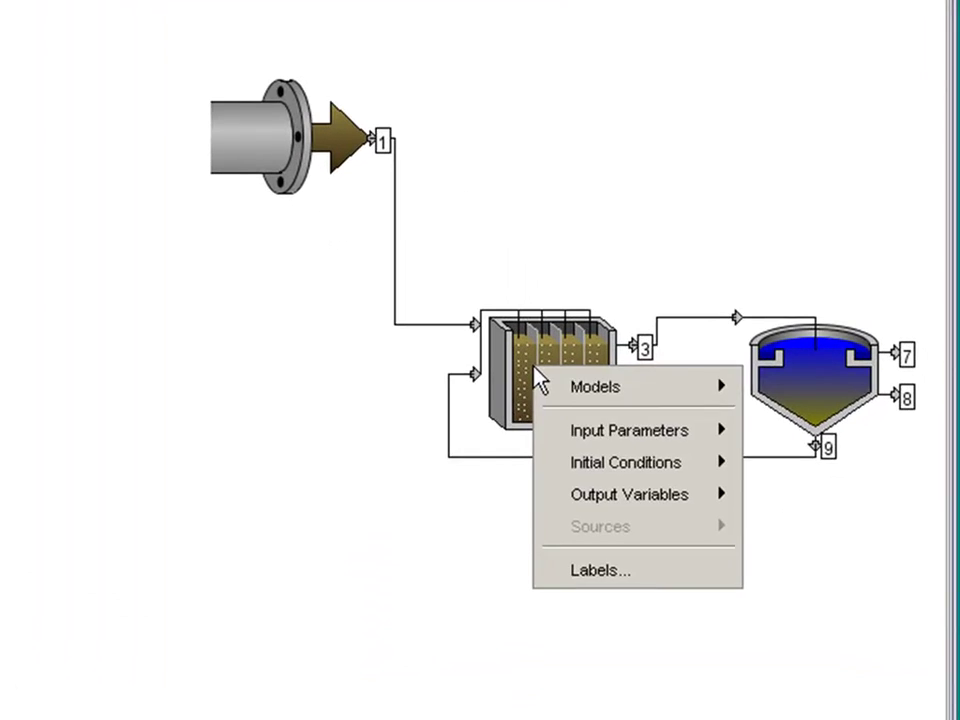
pyautogui.moveTo(568, 434)
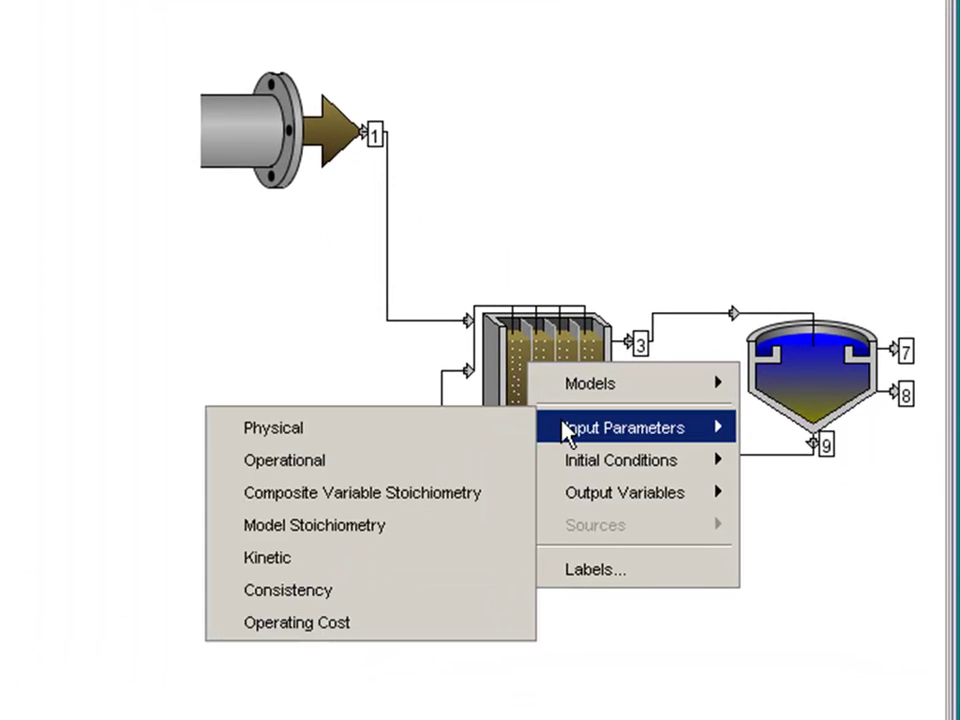
pyautogui.click(474, 462)
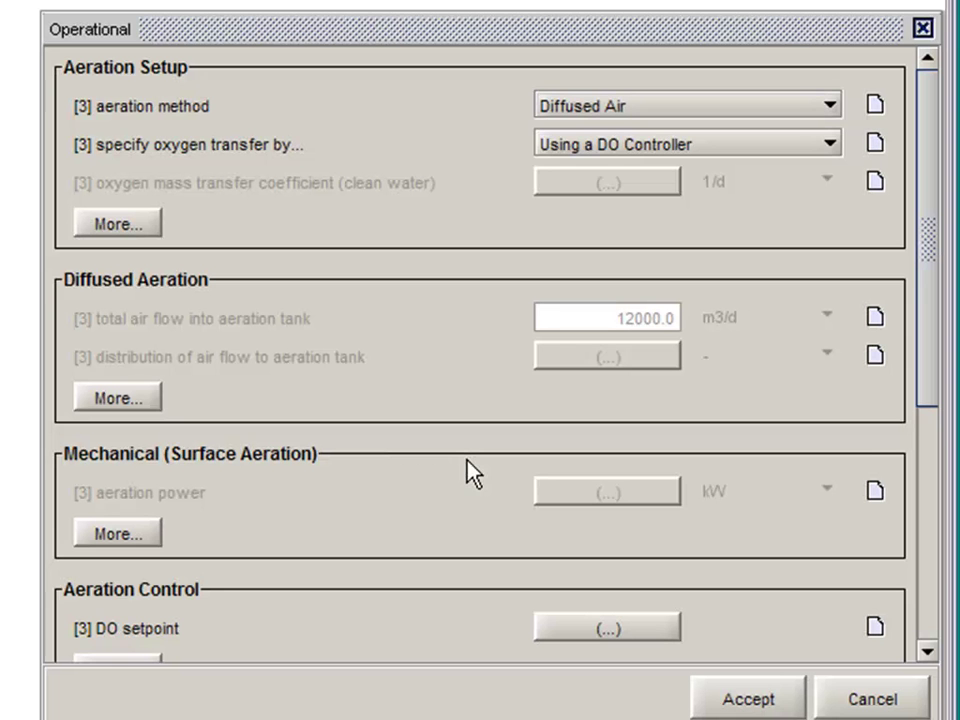
pyautogui.click(634, 150)
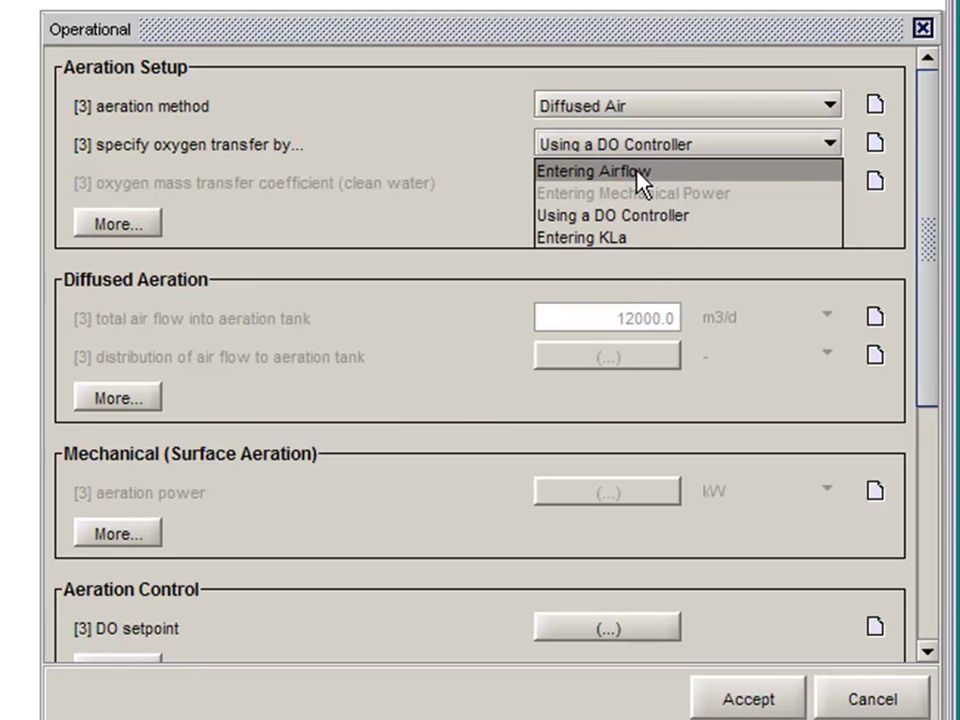
pyautogui.click(637, 171)
pyautogui.doubleClick(651, 317)
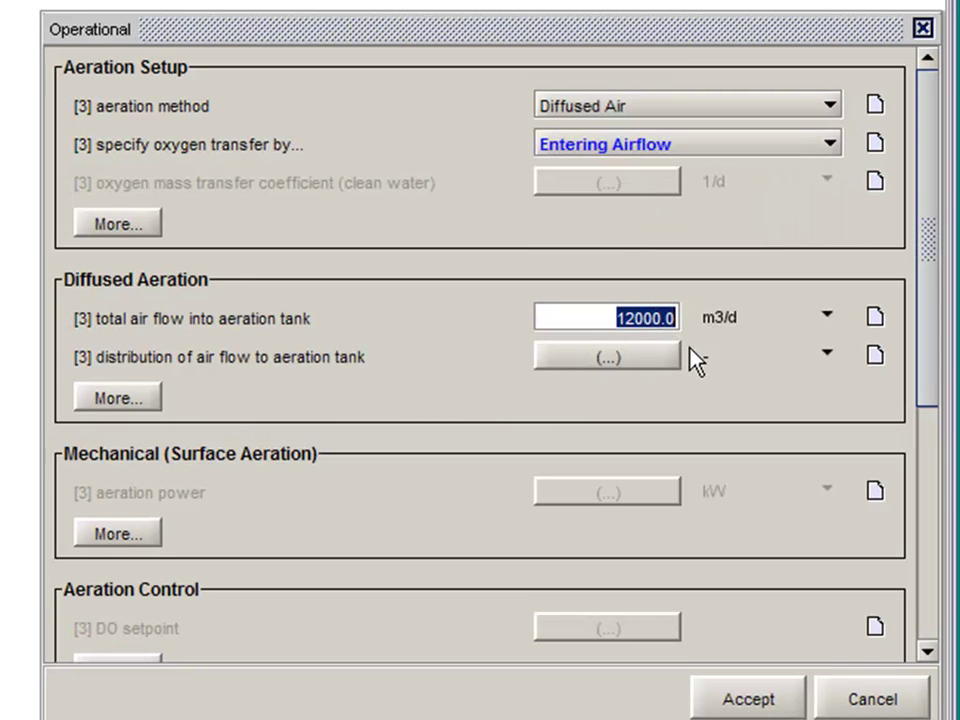
pyautogui.write('15000')
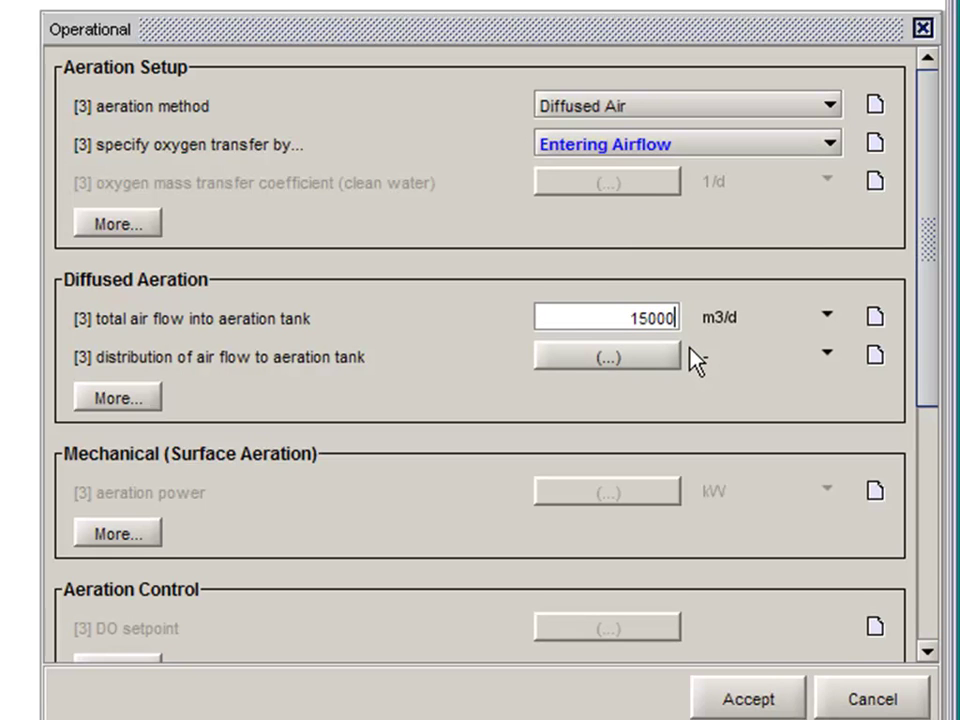
pyautogui.press('Return')
pyautogui.moveTo(632, 317)
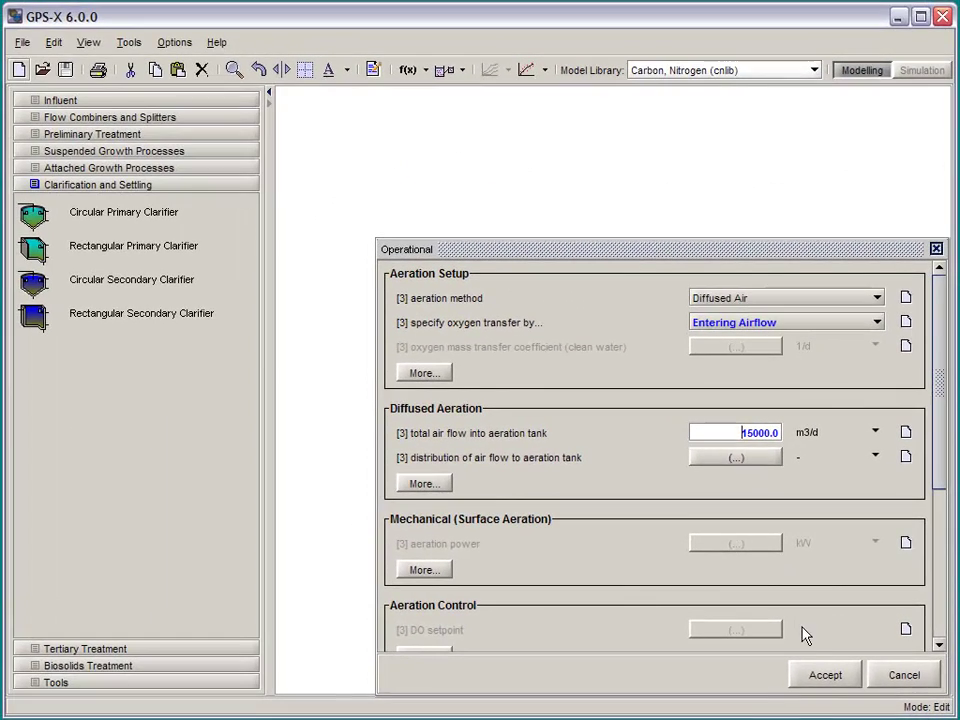
# Accept the airflow settings, build the model in Simulation mode, and widen the controls area
pyautogui.click(826, 676)
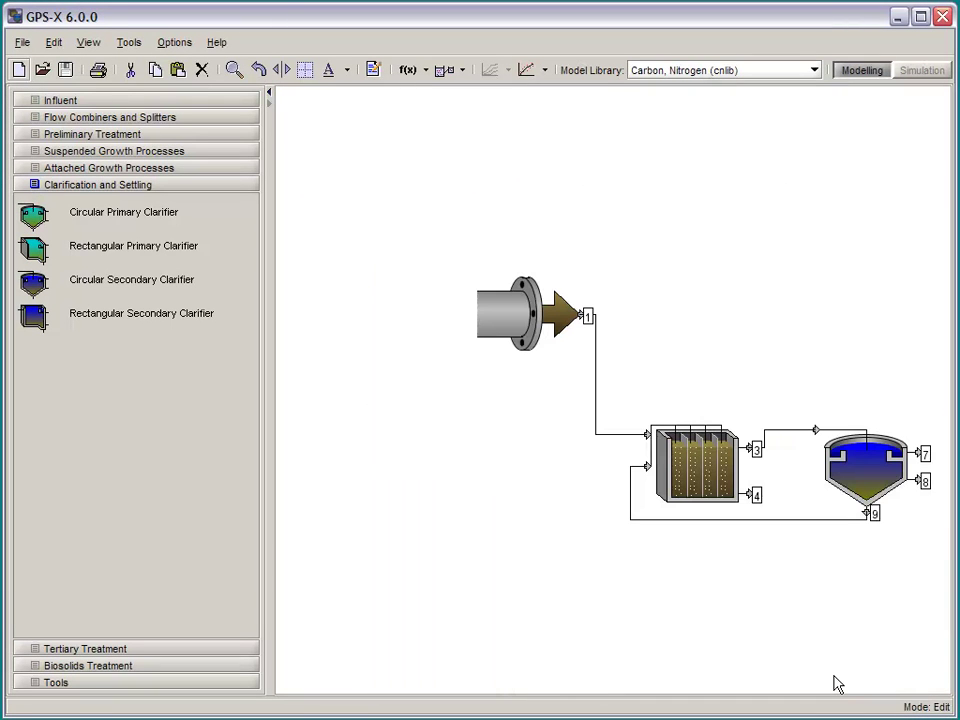
pyautogui.click(922, 72)
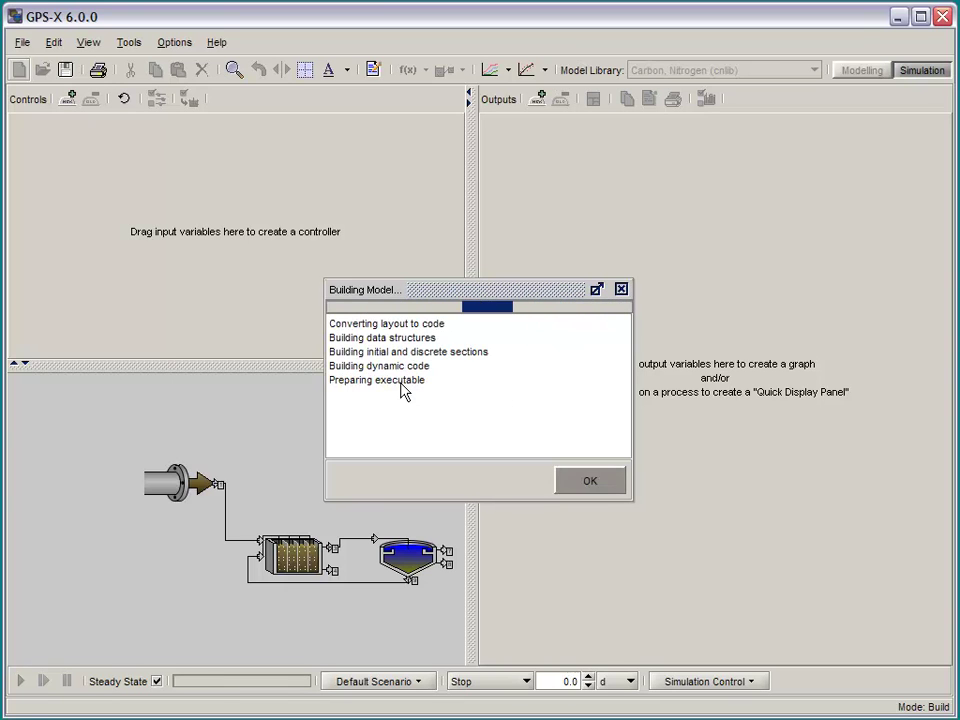
pyautogui.moveTo(469, 227); pyautogui.dragTo(512, 222)
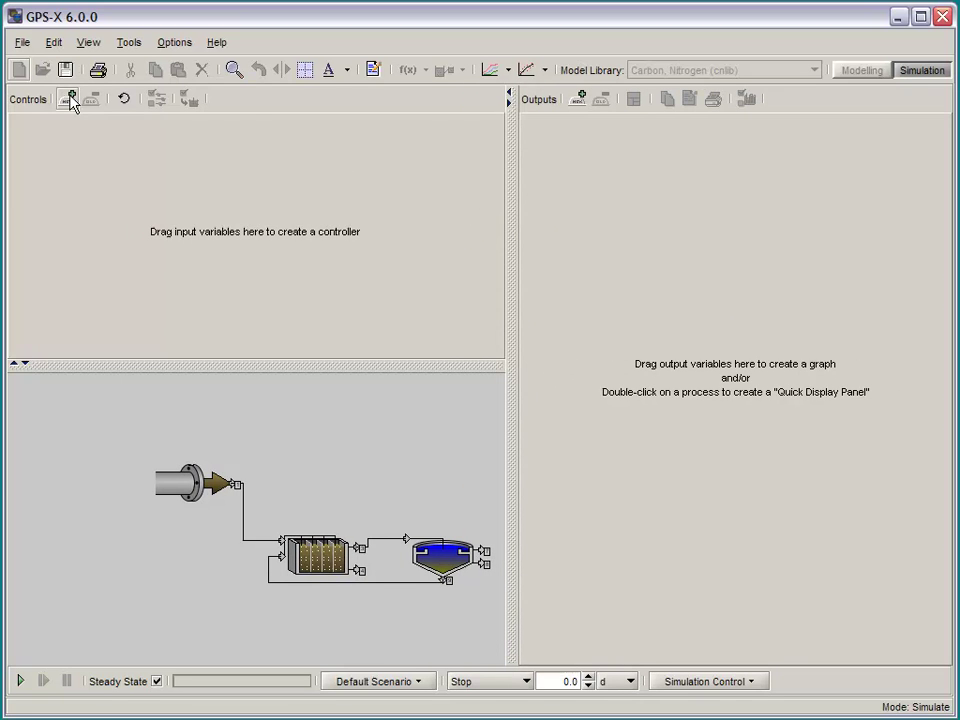
# Add two input control pages and two output plot pages
pyautogui.click(70, 100)
pyautogui.click(70, 100)
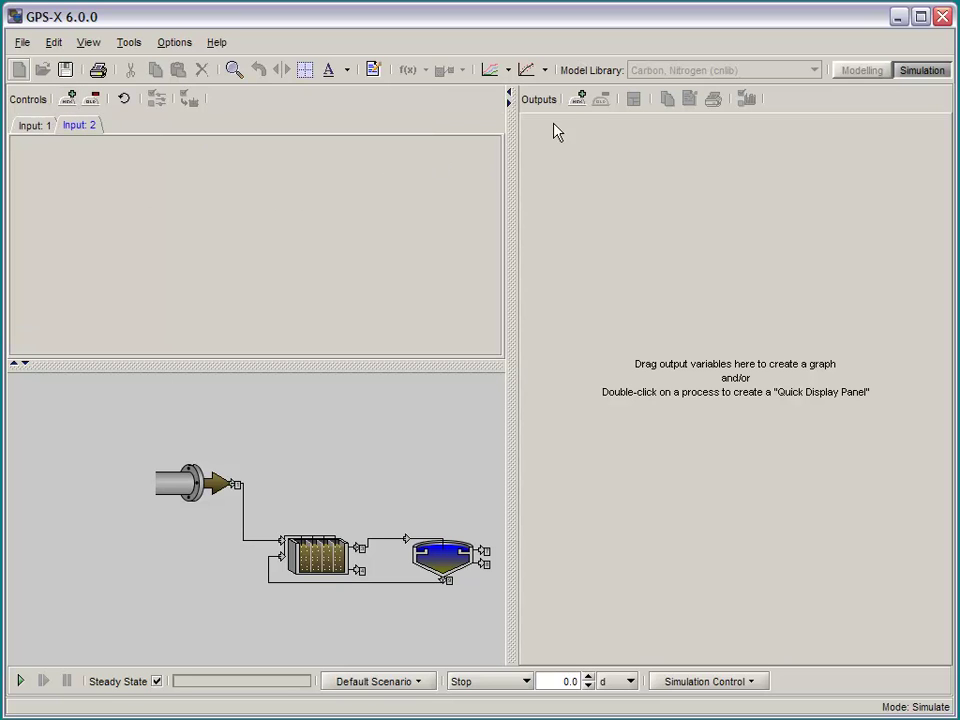
pyautogui.click(580, 100)
pyautogui.click(579, 100)
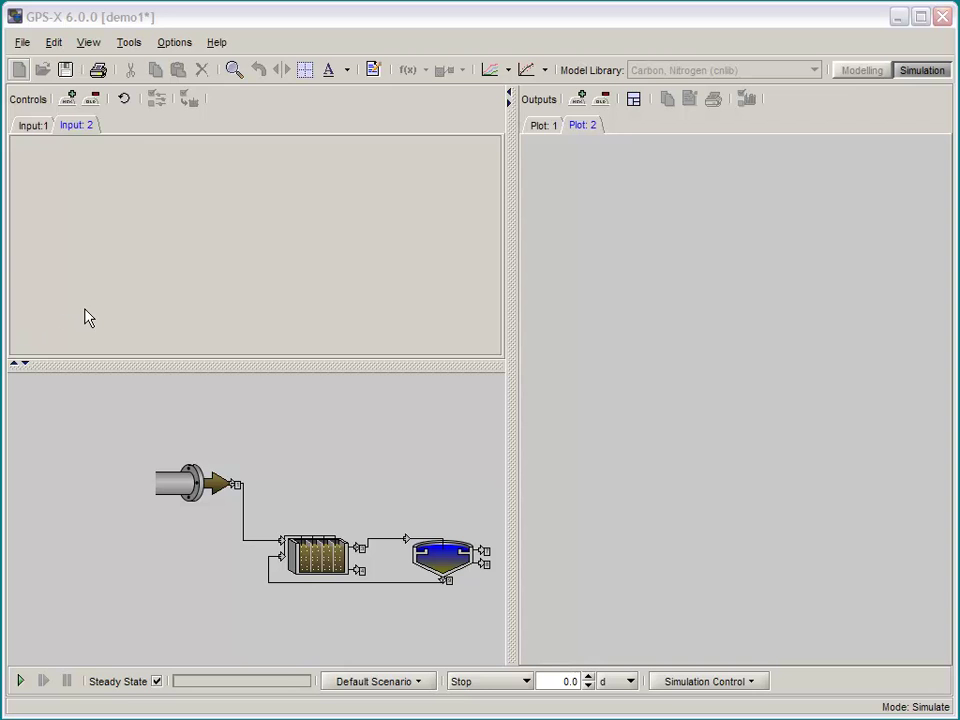
# Add an influent flow slider to Input:1, try 2760 m3/d, then reset it to 2000.0 m3/d
pyautogui.click(42, 129)
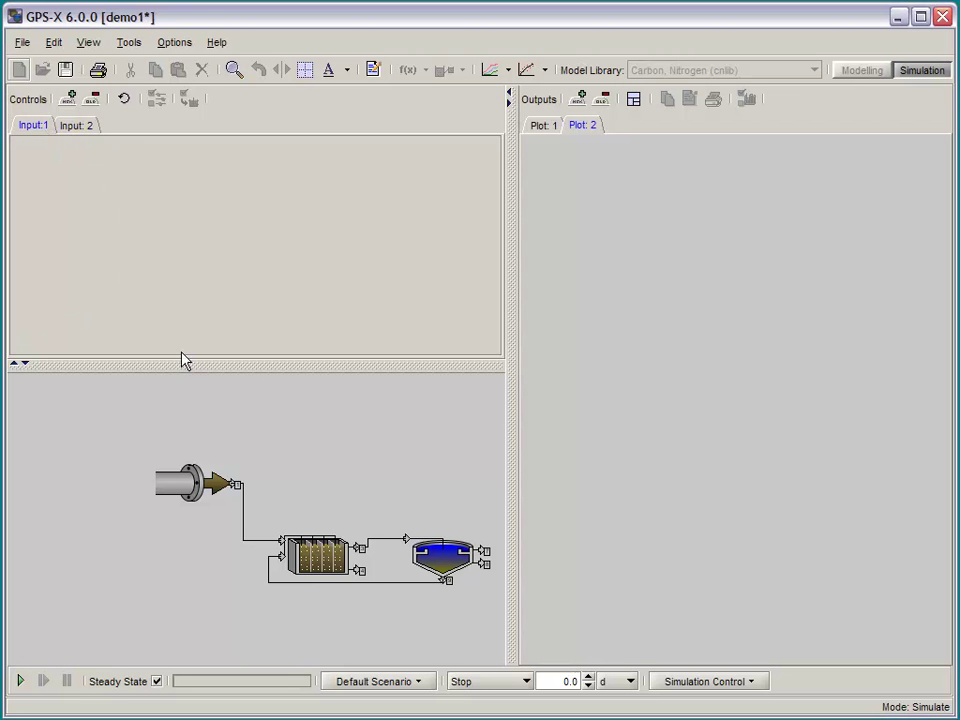
pyautogui.rightClick(186, 485)
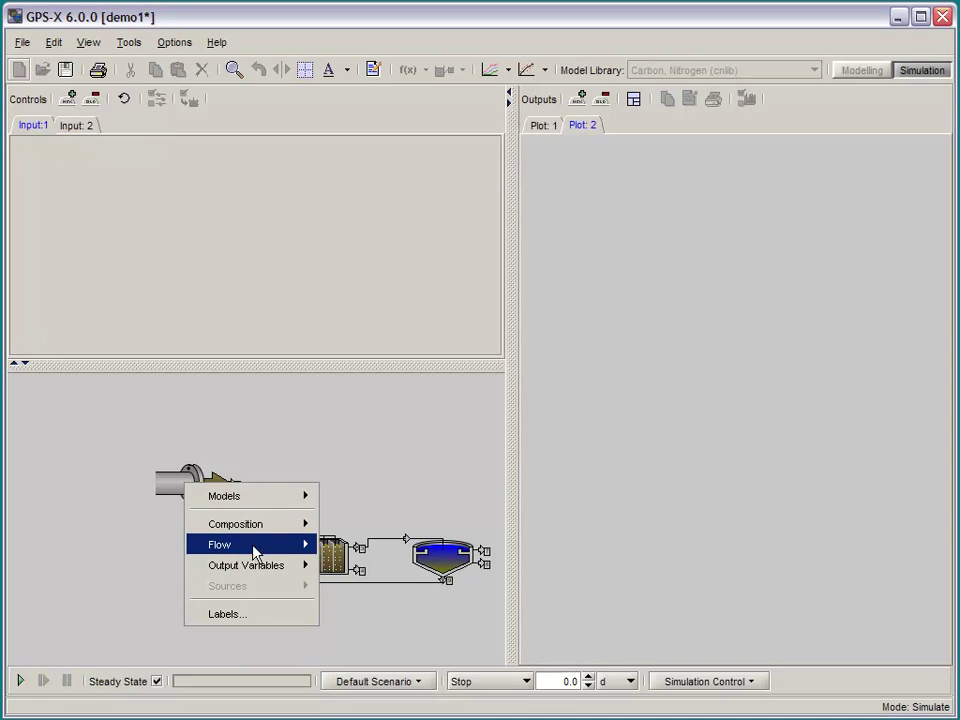
pyautogui.moveTo(252, 546)
pyautogui.click(355, 545)
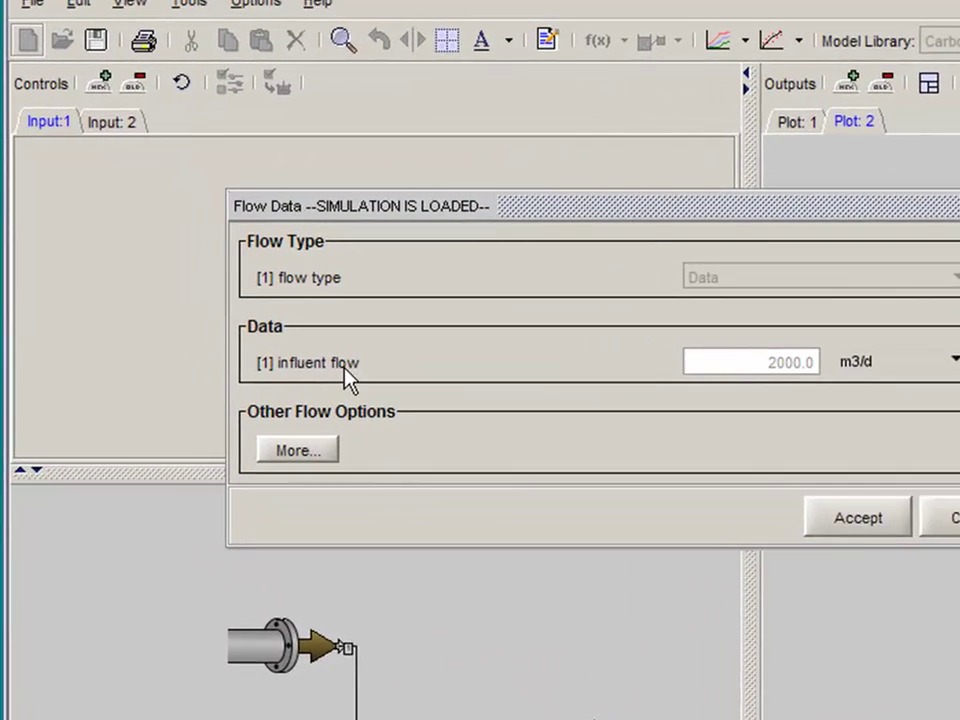
pyautogui.moveTo(335, 392); pyautogui.dragTo(170, 284)
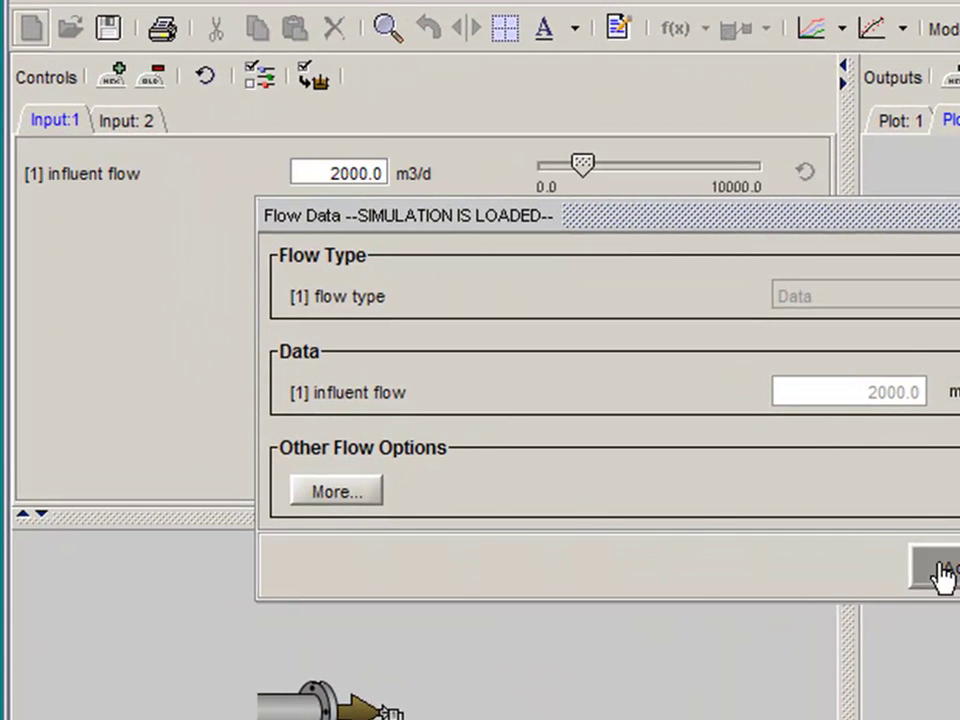
pyautogui.click(940, 570)
pyautogui.moveTo(582, 164)
pyautogui.mouseDown()
pyautogui.moveTo(612, 163)
pyautogui.moveTo(599, 163)
pyautogui.mouseUp()
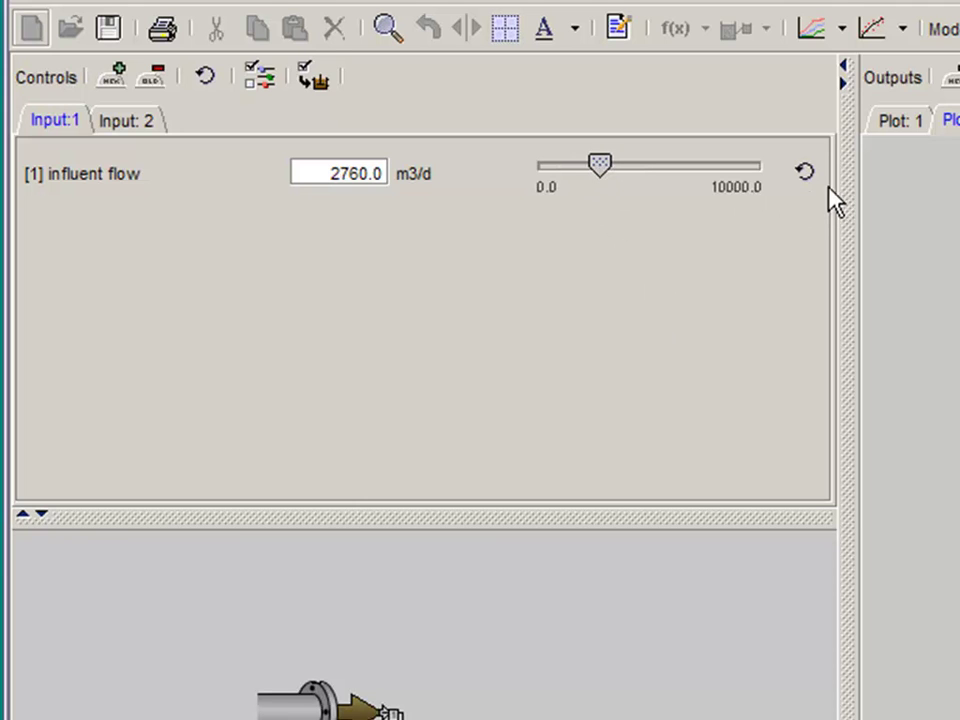
pyautogui.click(805, 173)
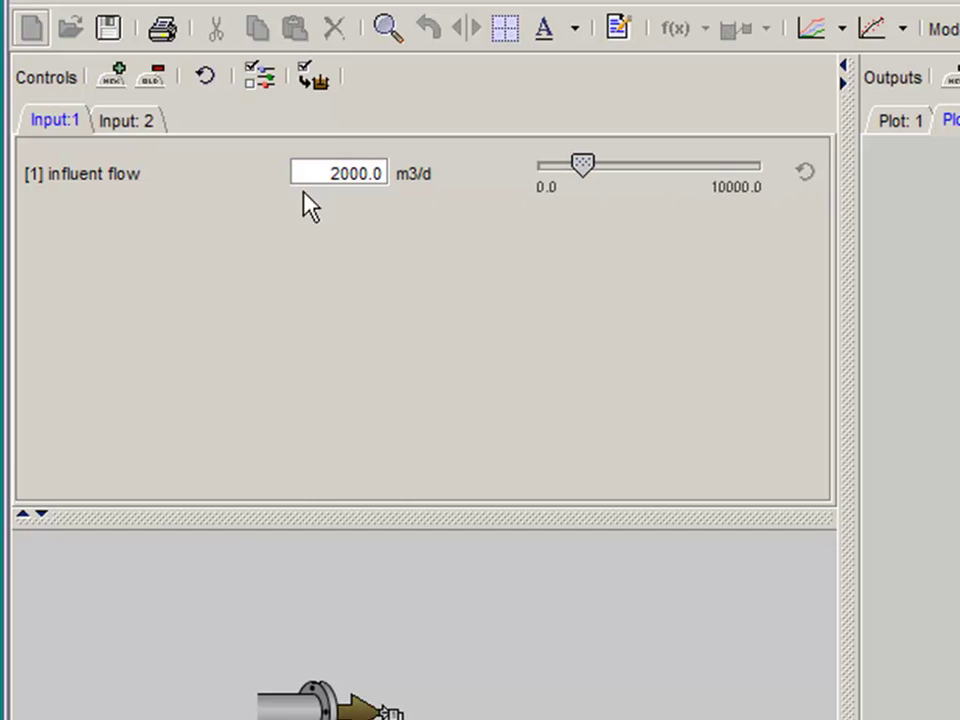
# Rename the first input page to 'Influent'
pyautogui.doubleClick(67, 125)
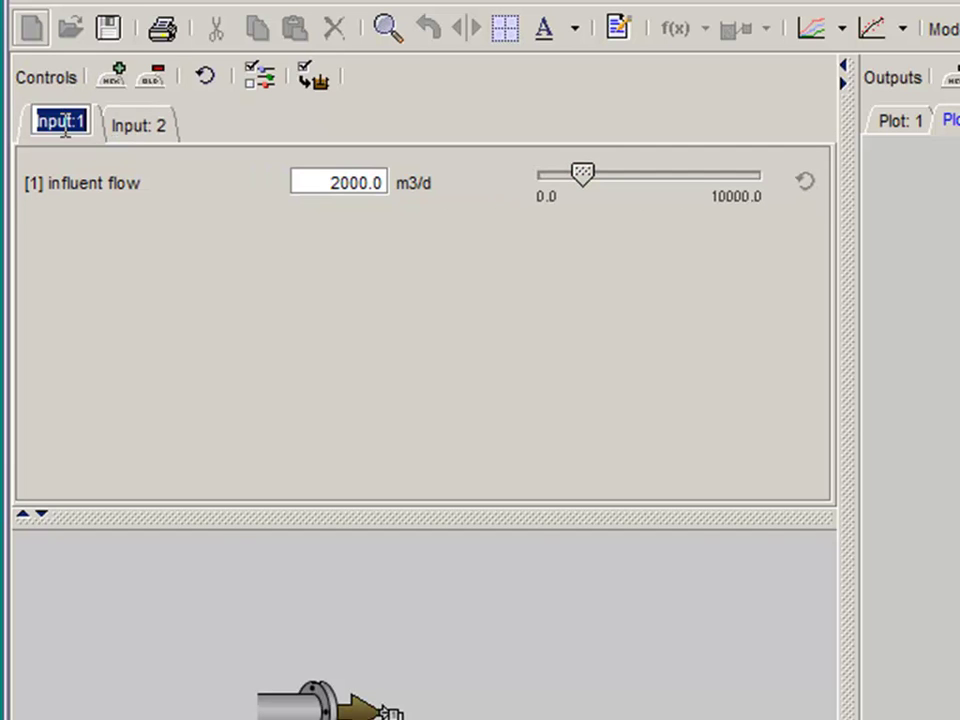
pyautogui.press('BackSpace')
pyautogui.write('Influent')
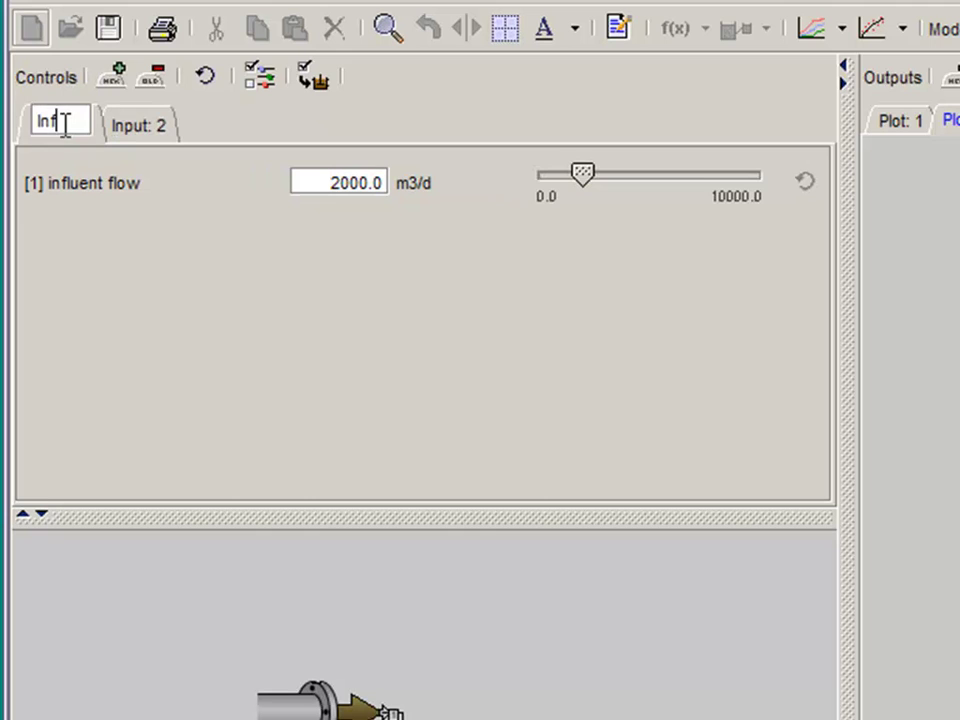
pyautogui.press('Return')
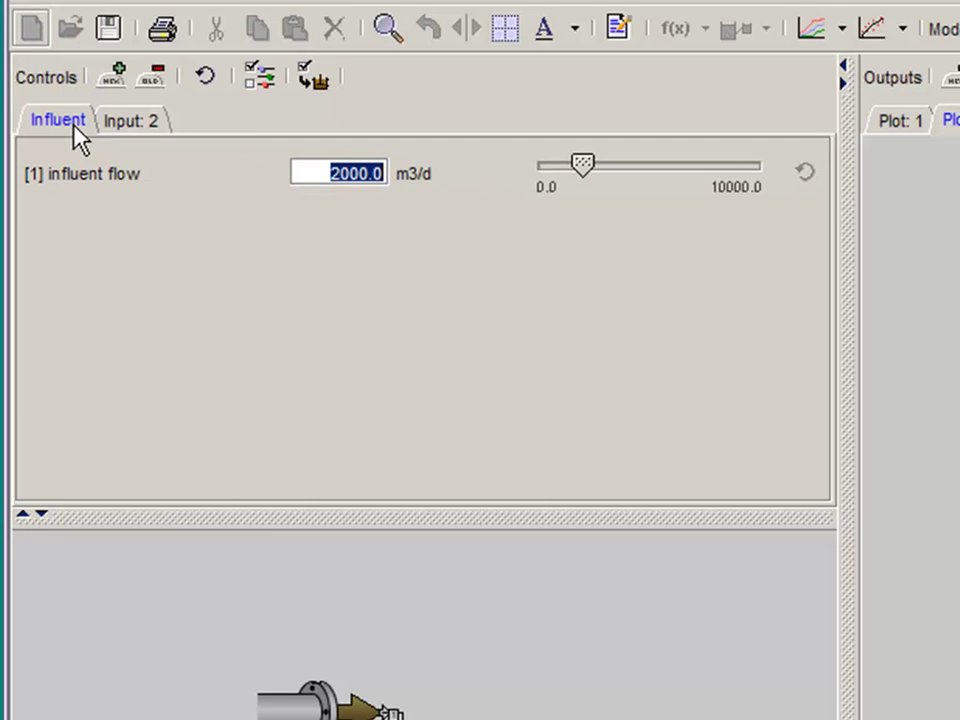
# Rename the second input page to 'Airflow'
pyautogui.click(125, 124)
pyautogui.doubleClick(125, 124)
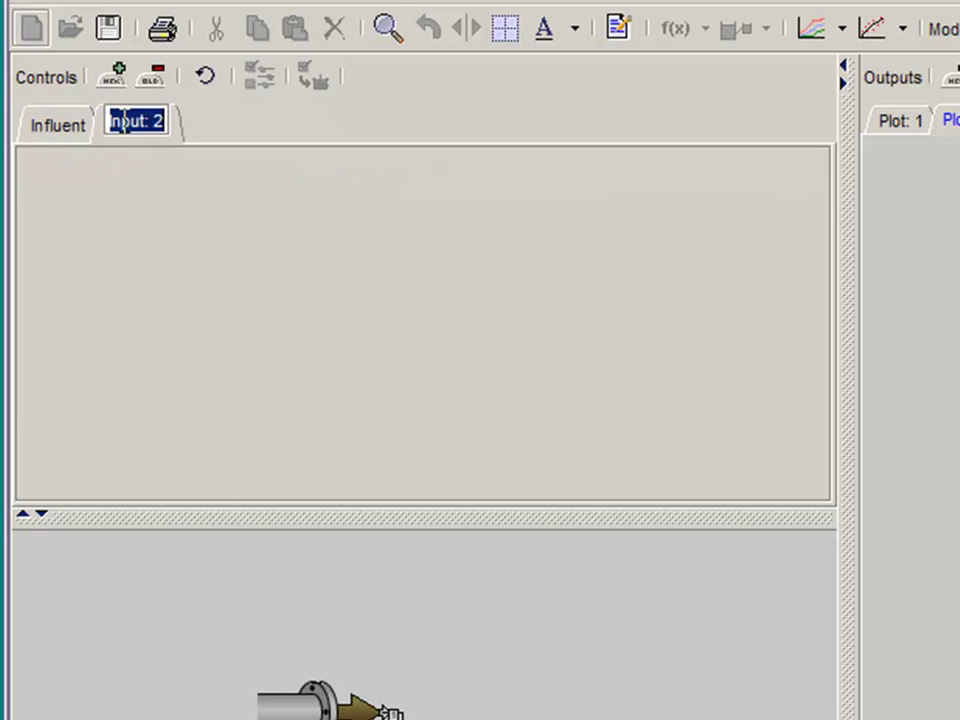
pyautogui.write('Airflw')
pyautogui.press('BackSpace')
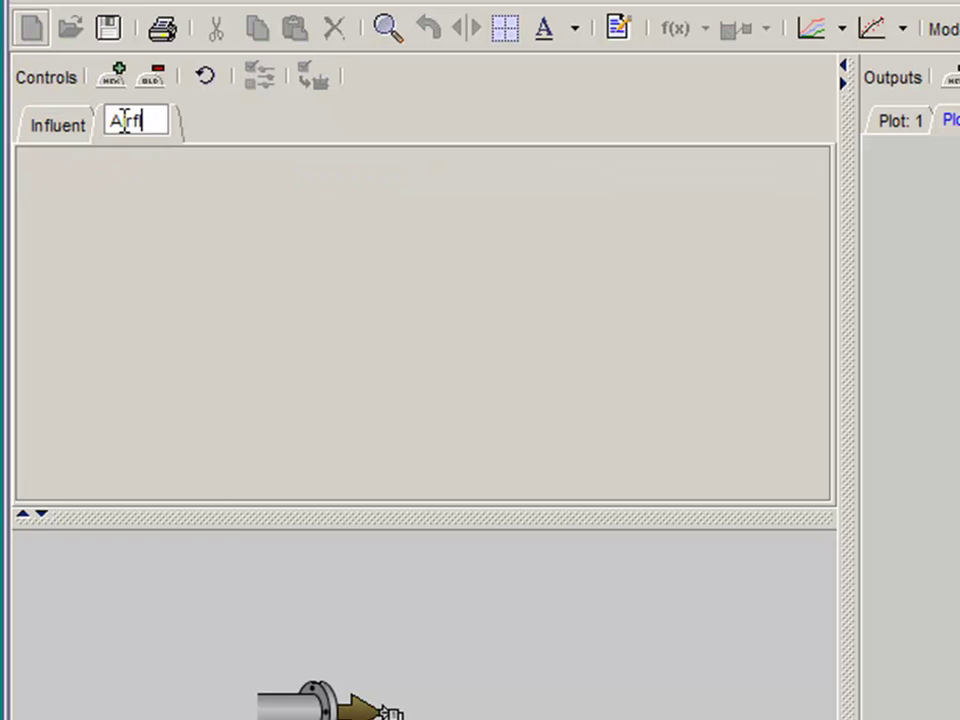
pyautogui.write('ow')
pyautogui.press('Return')
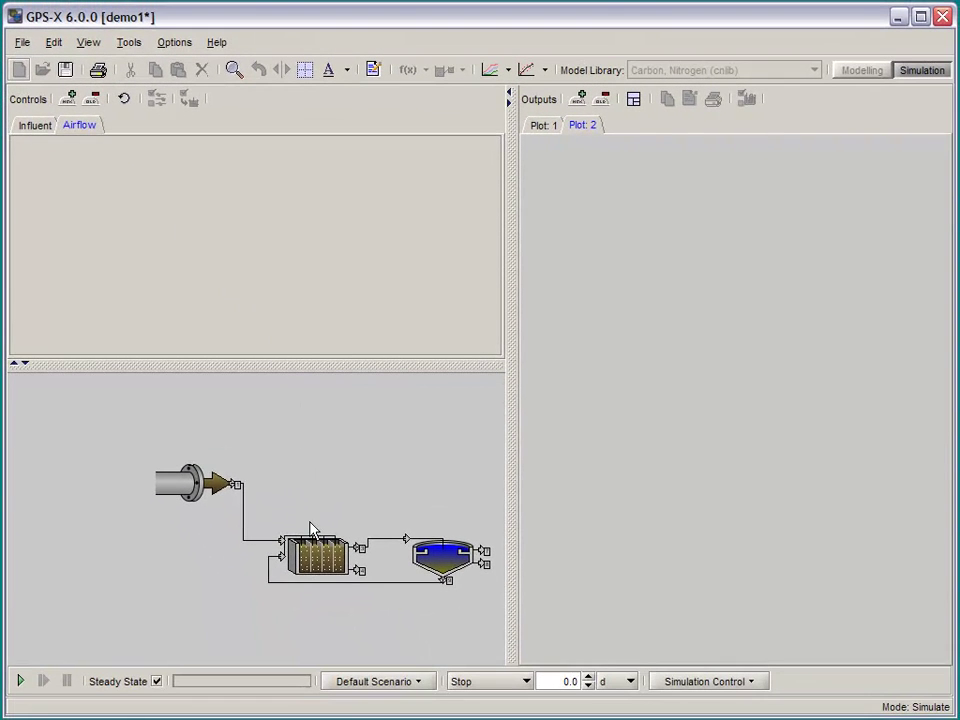
# Add a total air flow slider (0–75000 m3/d, at 15000) from the aeration tank's operational parameters to the Airflow page
pyautogui.rightClick(318, 555)
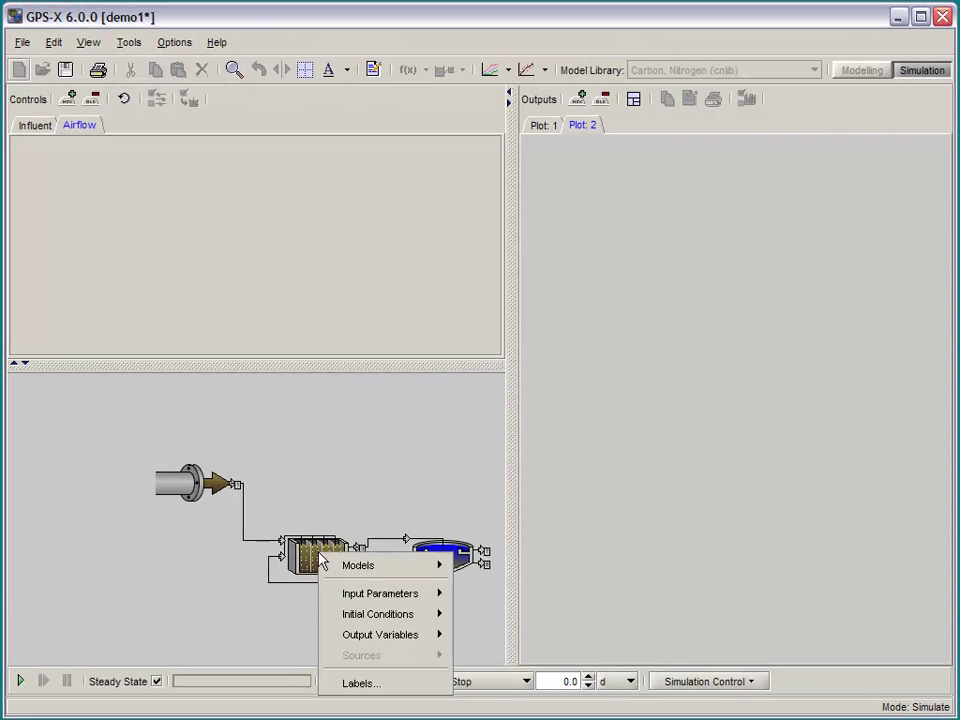
pyautogui.moveTo(388, 595)
pyautogui.click(495, 491)
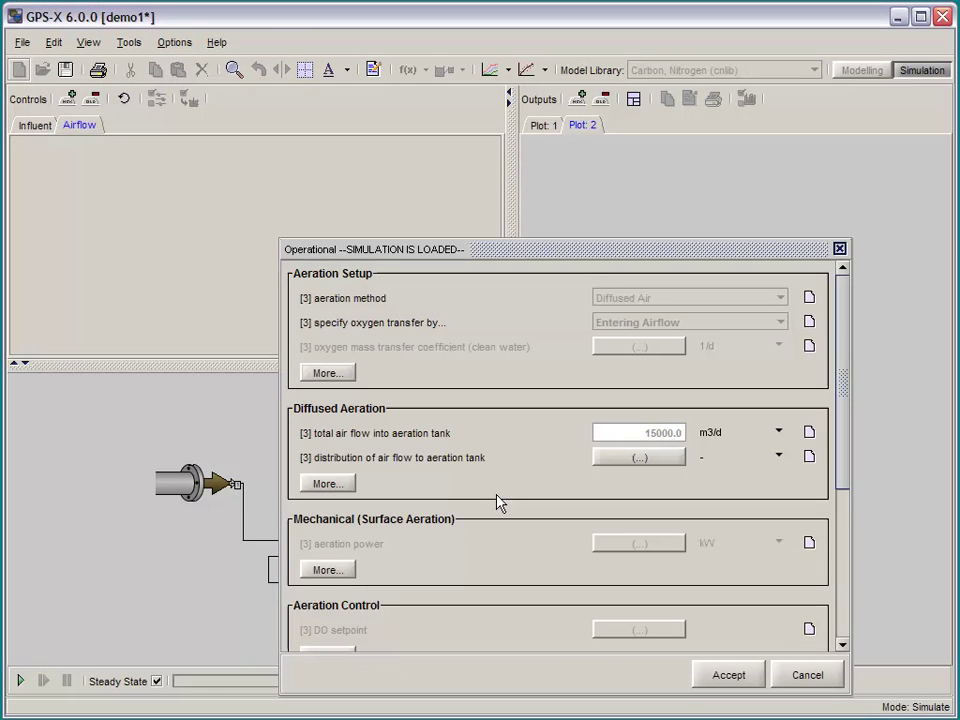
pyautogui.moveTo(418, 440); pyautogui.dragTo(221, 294)
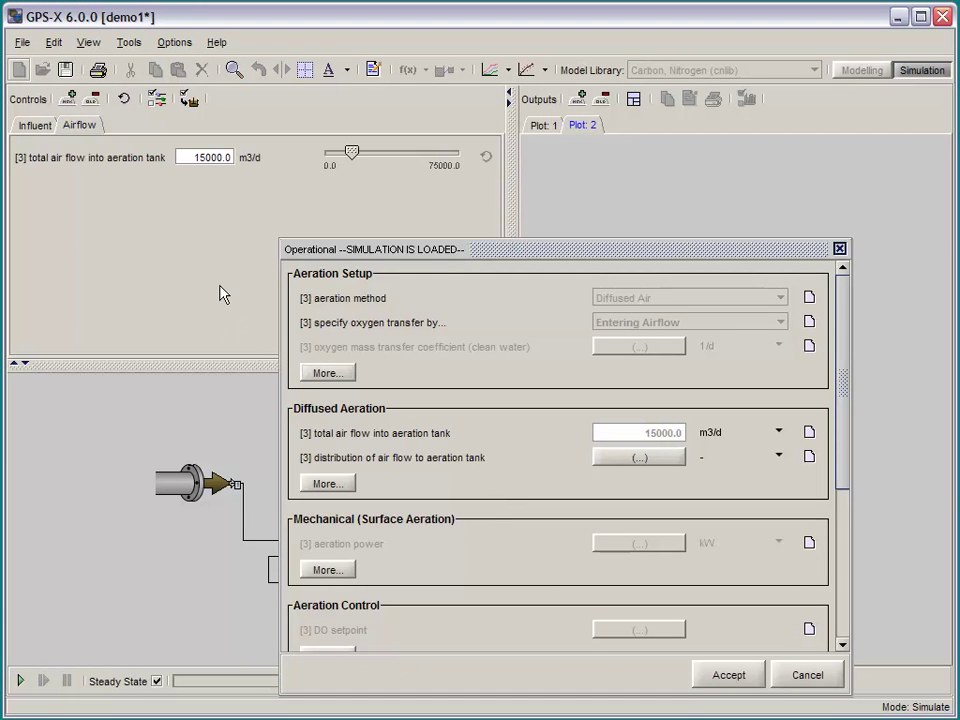
pyautogui.click(718, 675)
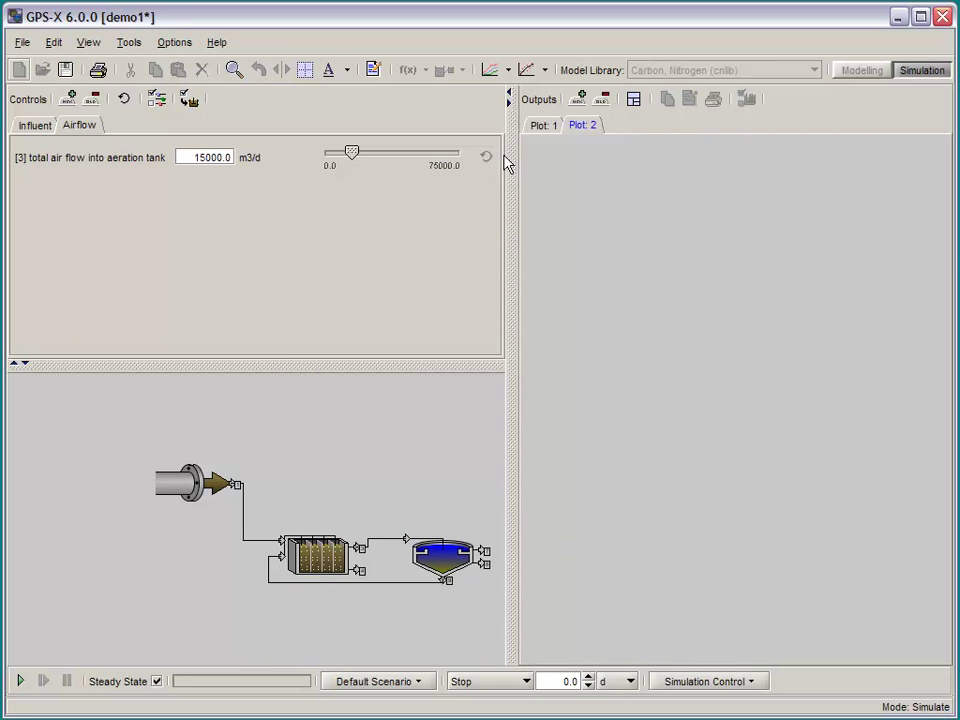
# Open quick displays for the plug-flow tank showing TSS and for the secondary clarifier
pyautogui.doubleClick(316, 560)
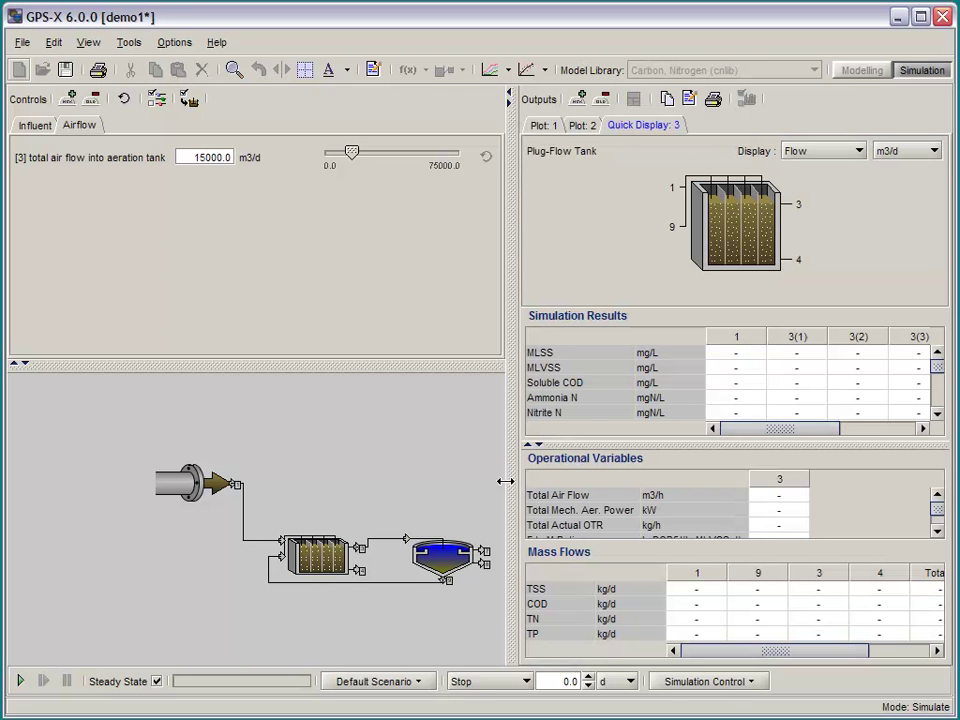
pyautogui.moveTo(509, 481); pyautogui.dragTo(446, 475)
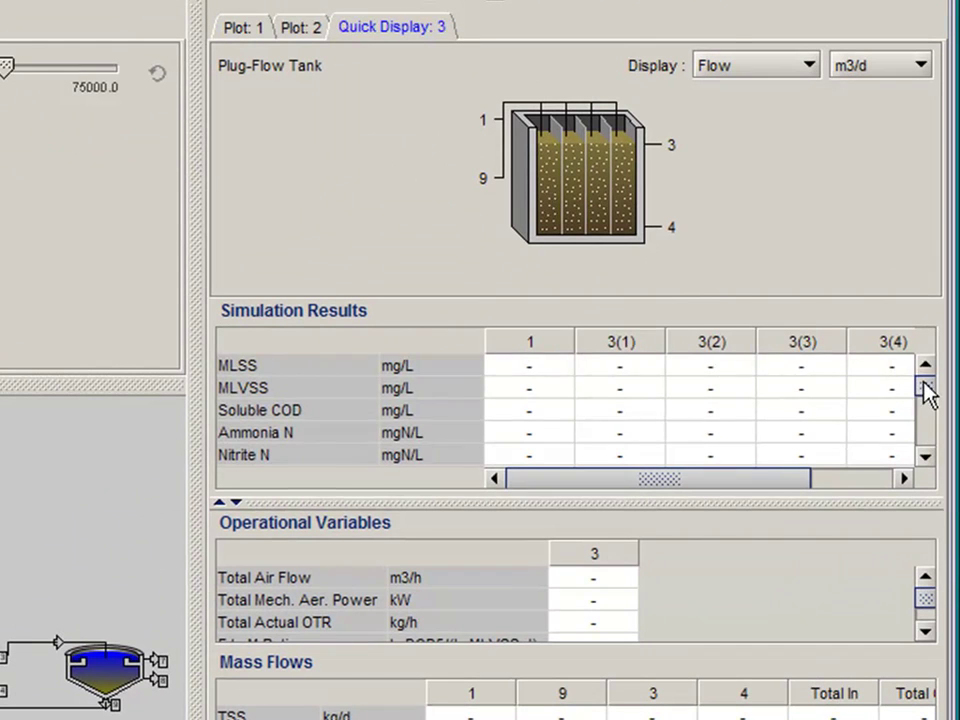
pyautogui.moveTo(926, 392)
pyautogui.mouseDown()
pyautogui.moveTo(921, 402)
pyautogui.moveTo(926, 386)
pyautogui.mouseUp()
pyautogui.click(737, 72)
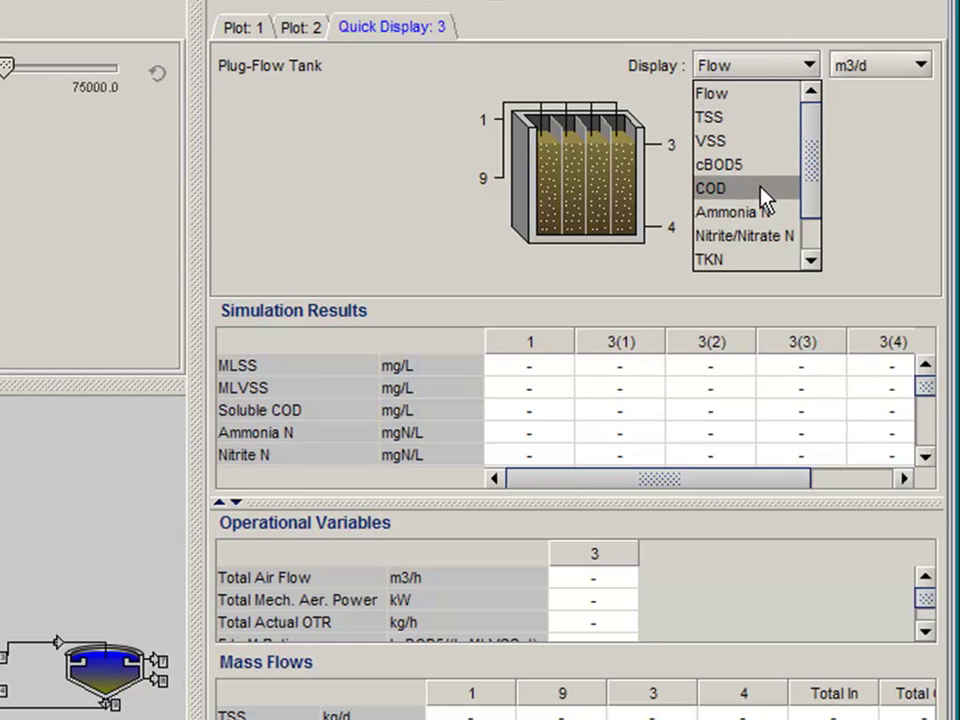
pyautogui.click(770, 120)
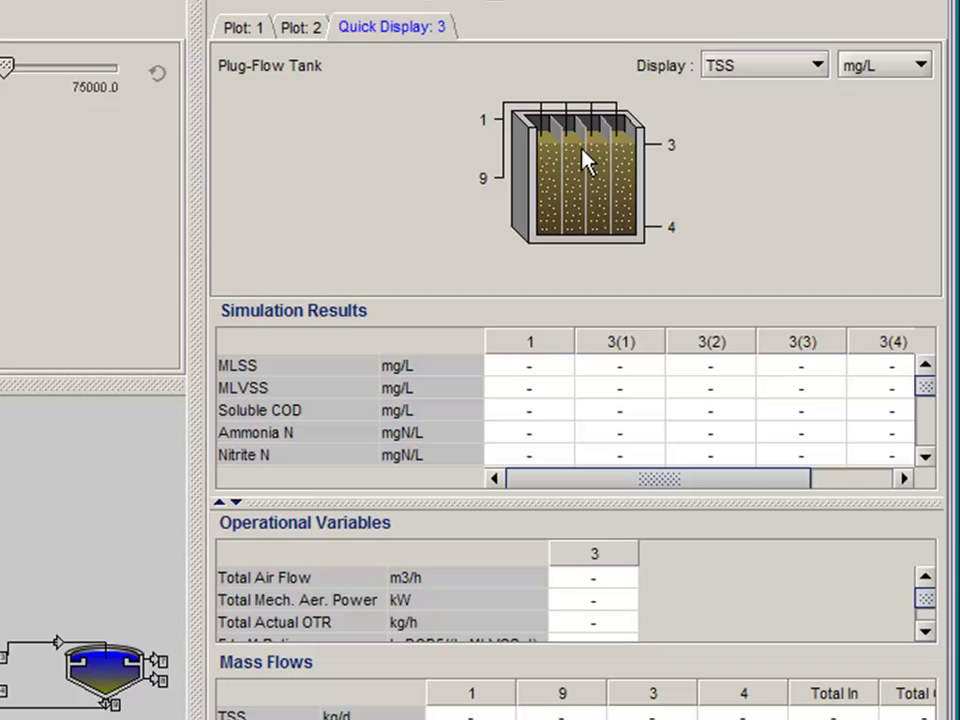
pyautogui.doubleClick(107, 667)
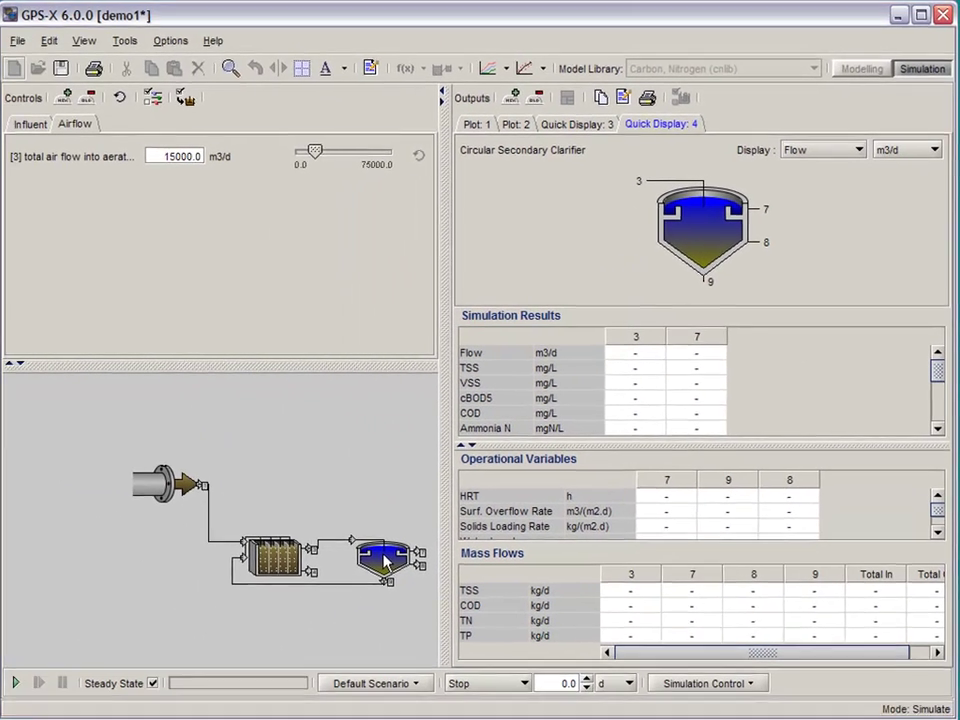
# On Plot 1, chart reactor dissolved oxygen and free and ionized ammonia, tiled side by side
pyautogui.click(484, 126)
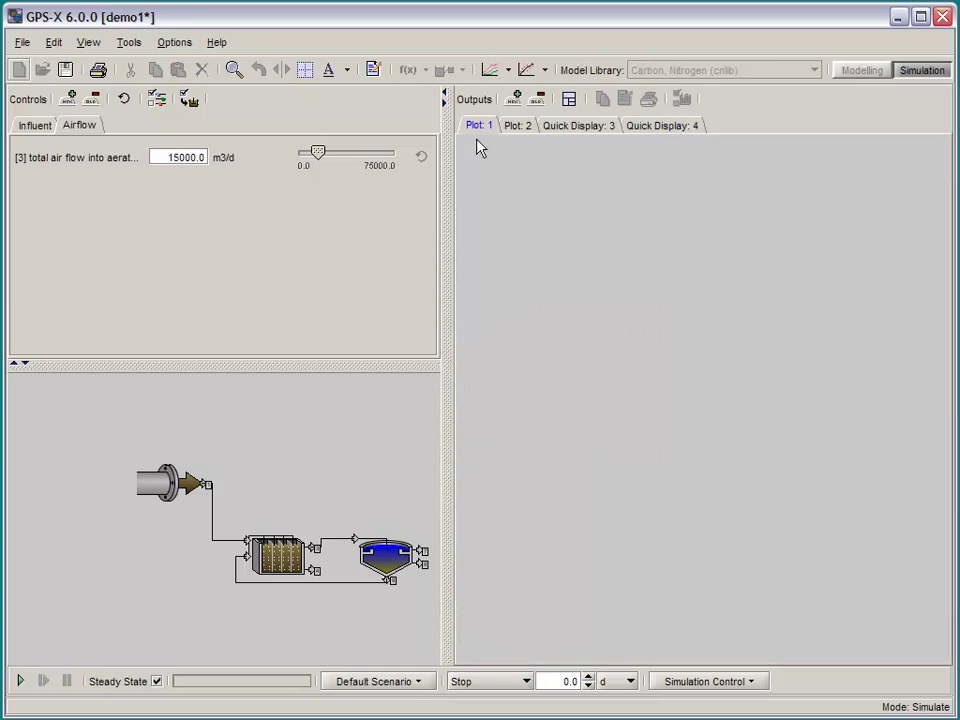
pyautogui.rightClick(267, 566)
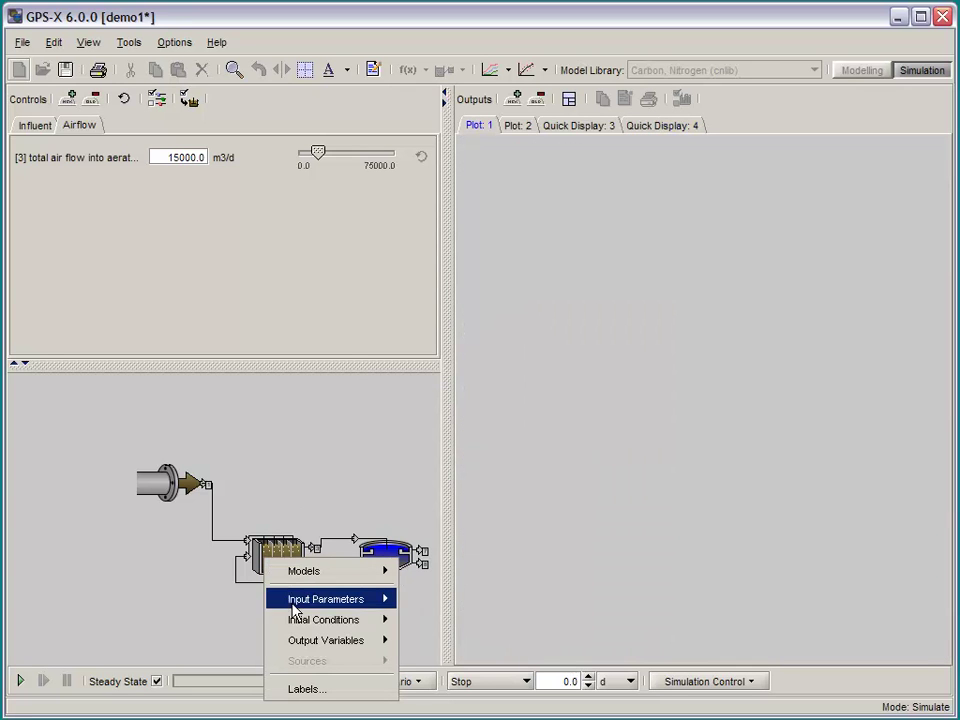
pyautogui.moveTo(377, 645)
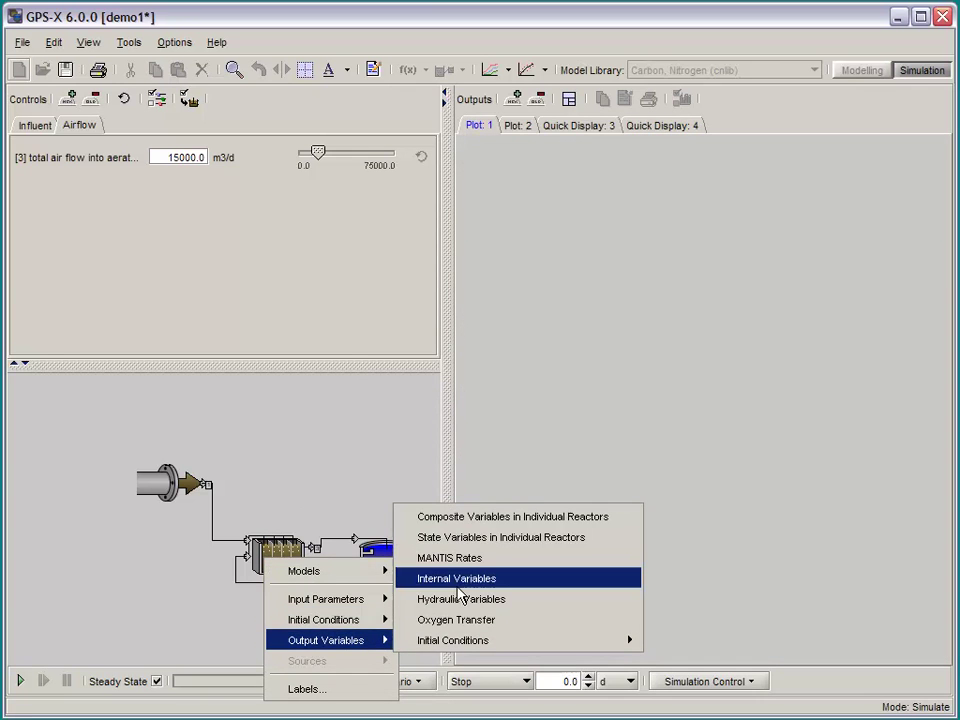
pyautogui.click(459, 545)
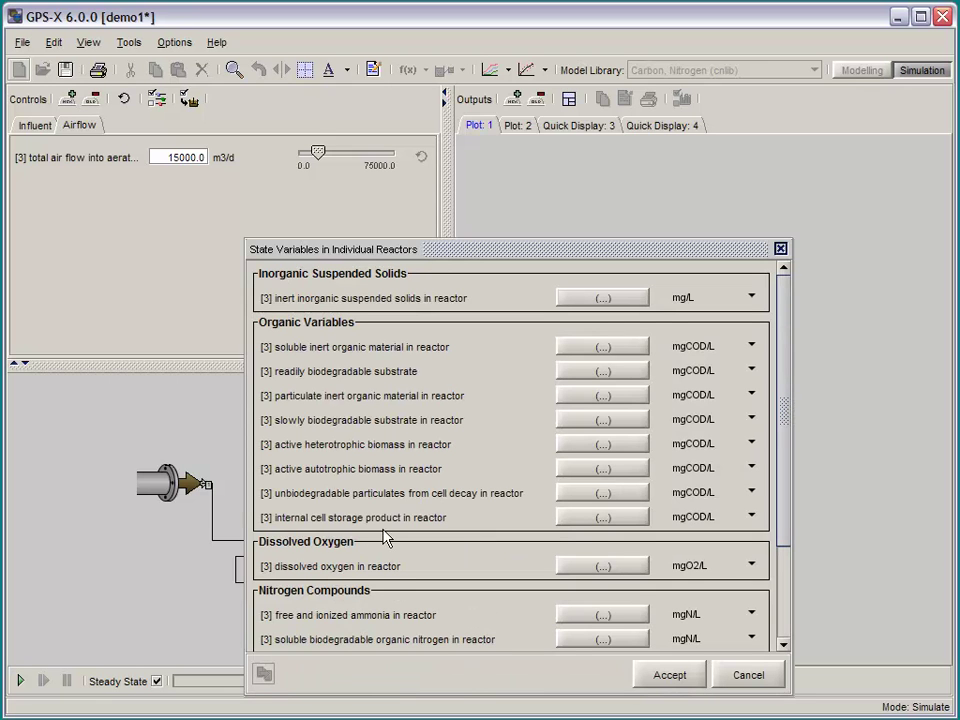
pyautogui.moveTo(500, 570); pyautogui.dragTo(894, 360)
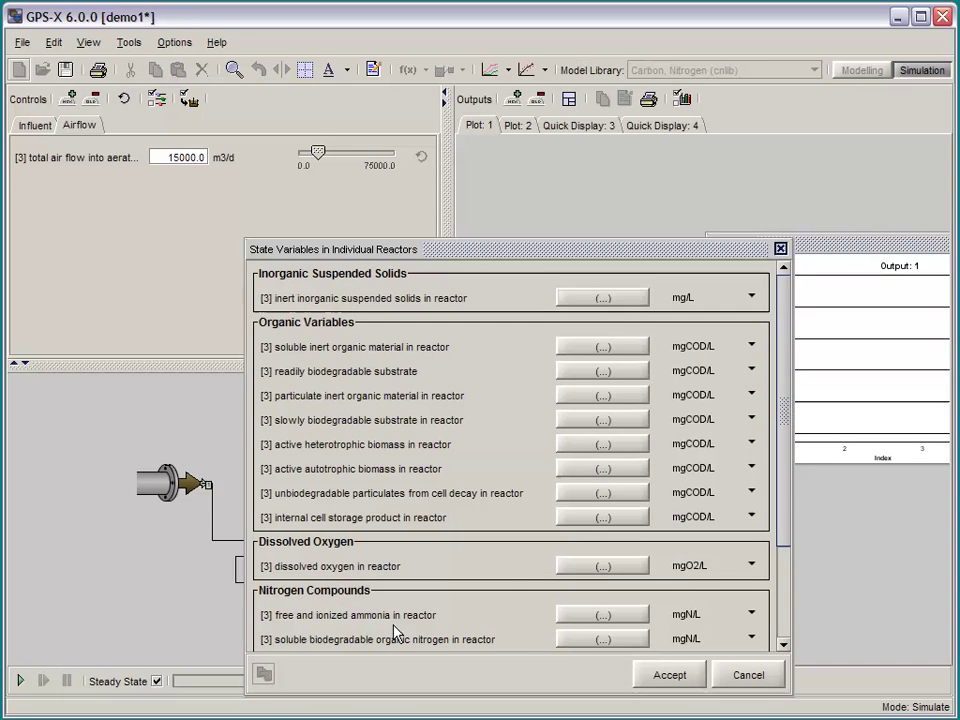
pyautogui.moveTo(395, 632); pyautogui.dragTo(864, 579)
pyautogui.click(672, 676)
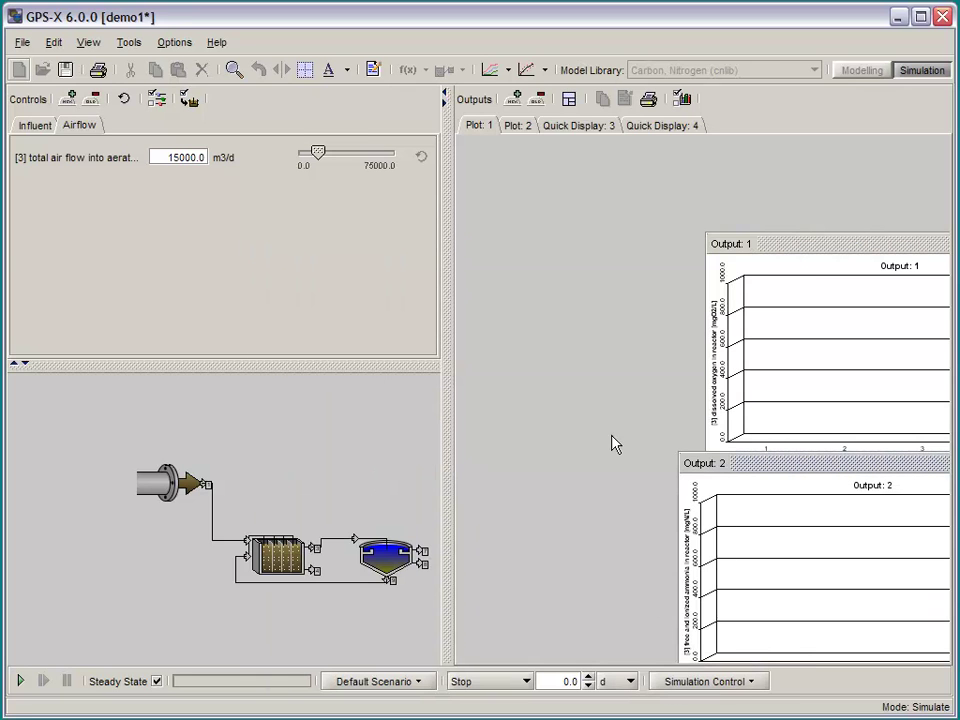
pyautogui.click(568, 100)
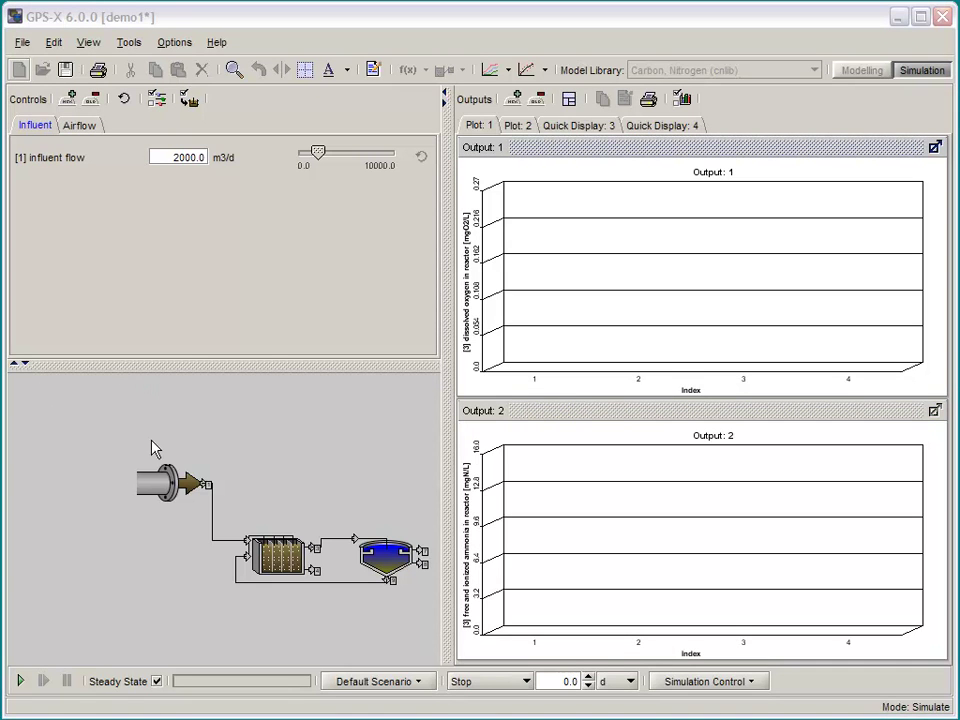
# Run the steady-state simulation and recolour the dissolved-oxygen bar chart red
pyautogui.click(18, 681)
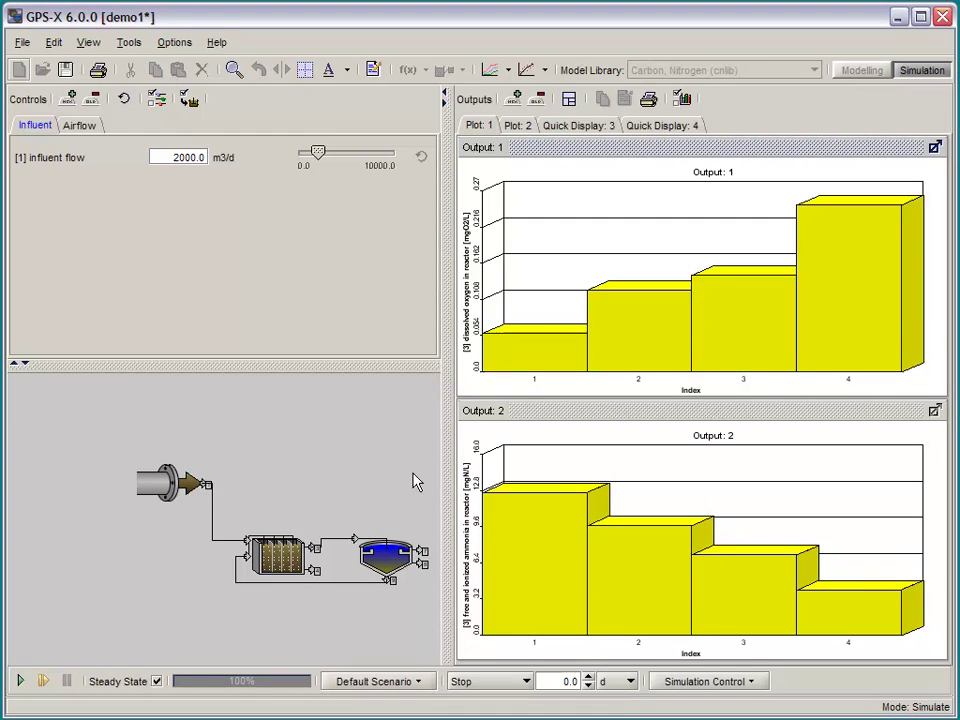
pyautogui.rightClick(590, 282)
pyautogui.click(612, 286)
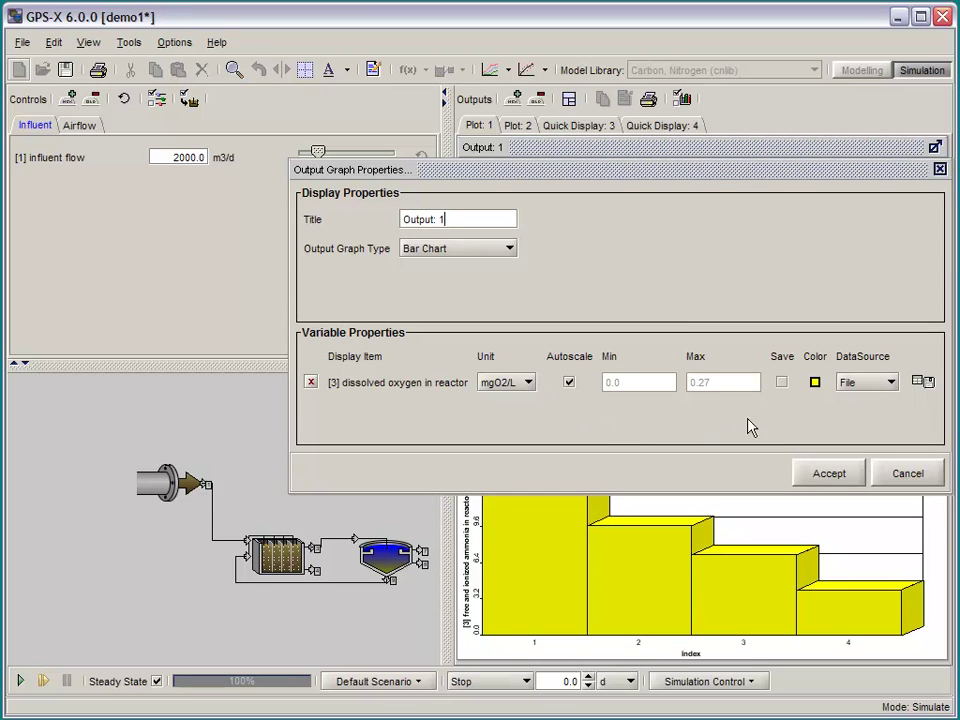
pyautogui.click(815, 383)
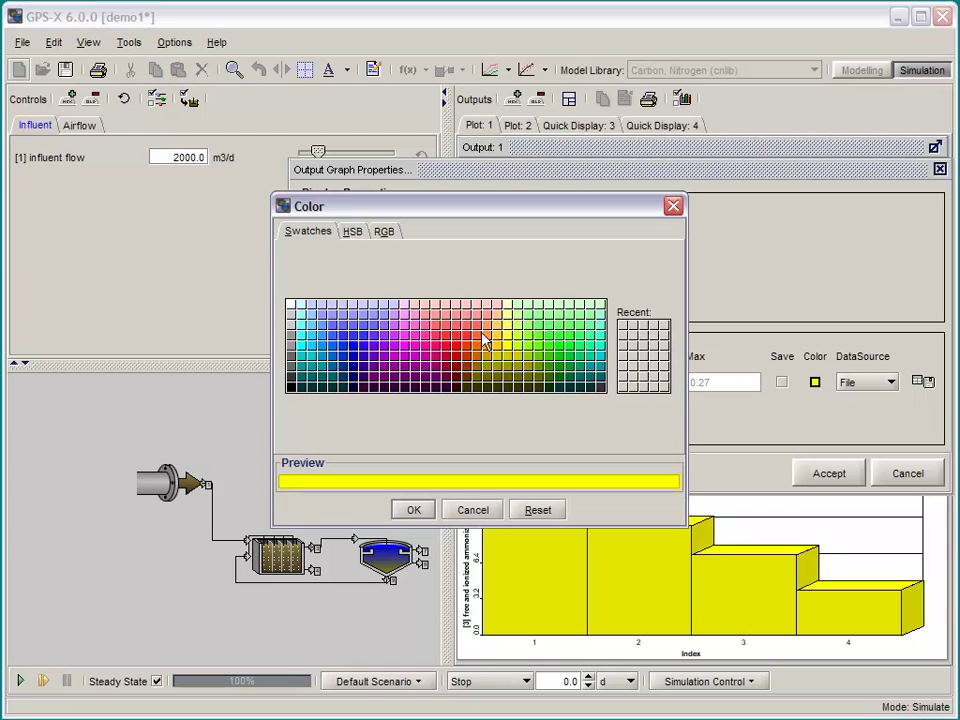
pyautogui.click(457, 357)
pyautogui.click(405, 510)
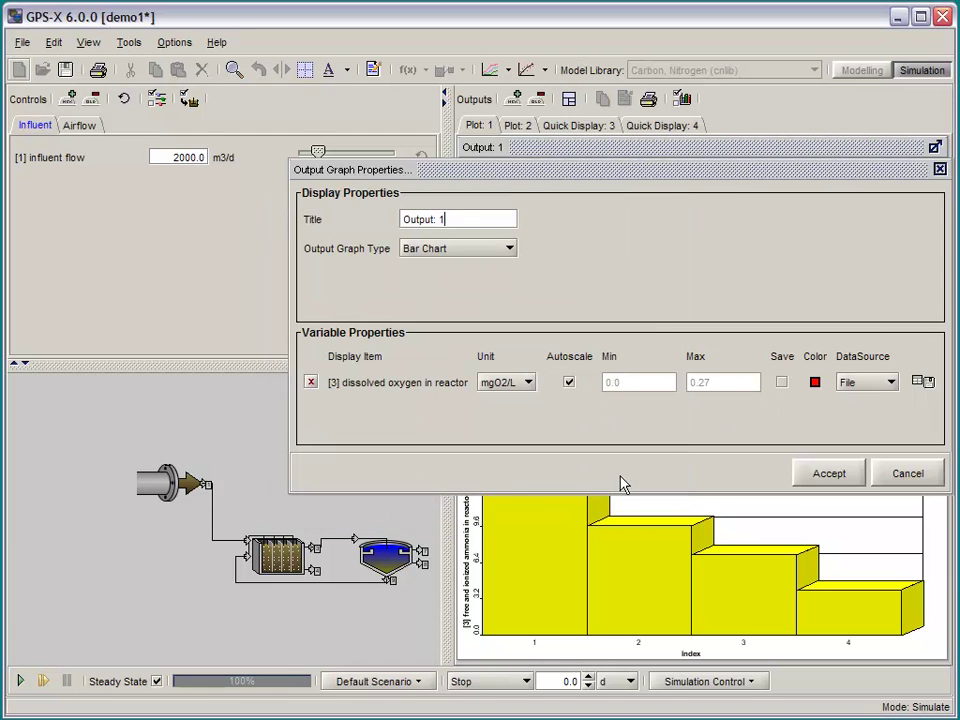
pyautogui.click(819, 474)
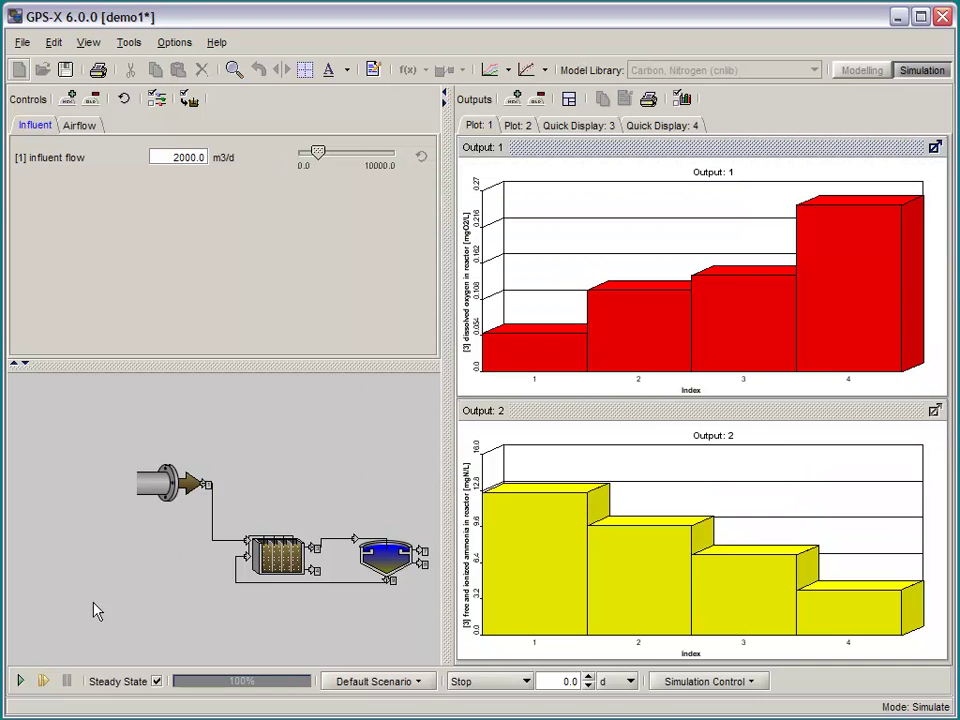
# Run a 20.0-day dynamic simulation, raise influent flow to 2120 m3/d, and view both quick displays
pyautogui.click(573, 688)
pyautogui.write('20.0')
pyautogui.click(20, 681)
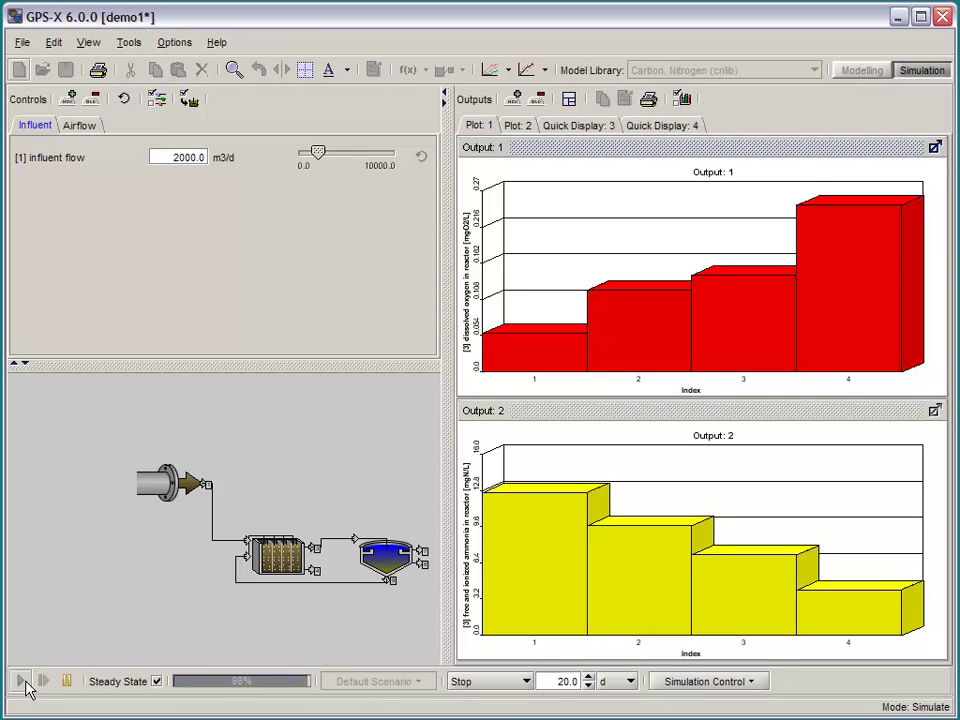
pyautogui.moveTo(318, 160)
pyautogui.mouseDown()
pyautogui.moveTo(344, 160)
pyautogui.moveTo(320, 160)
pyautogui.mouseUp()
pyautogui.click(565, 126)
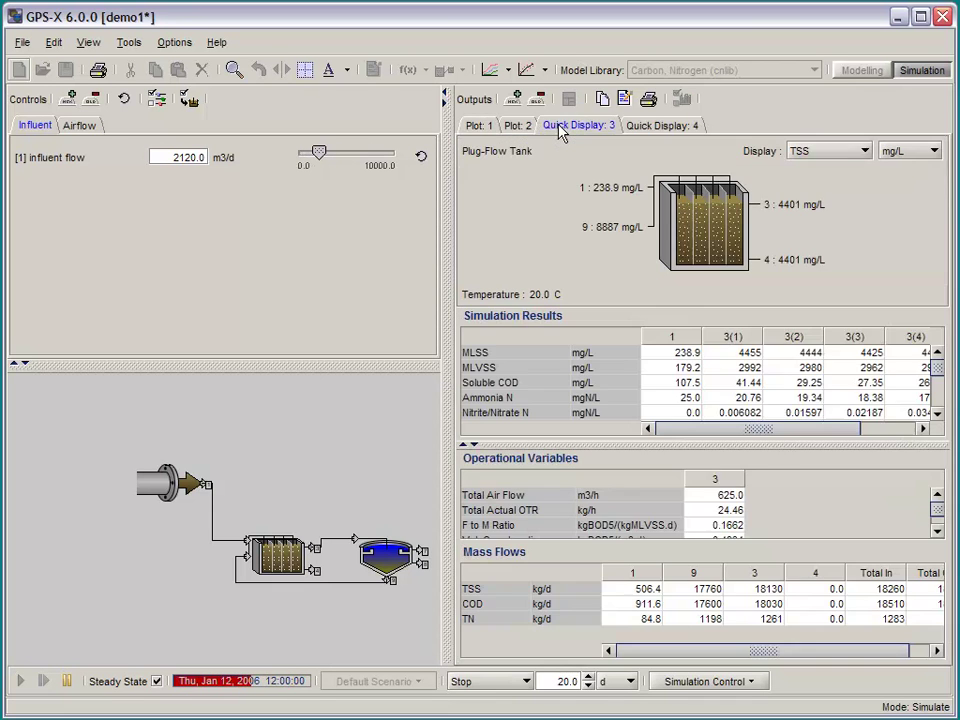
pyautogui.click(666, 126)
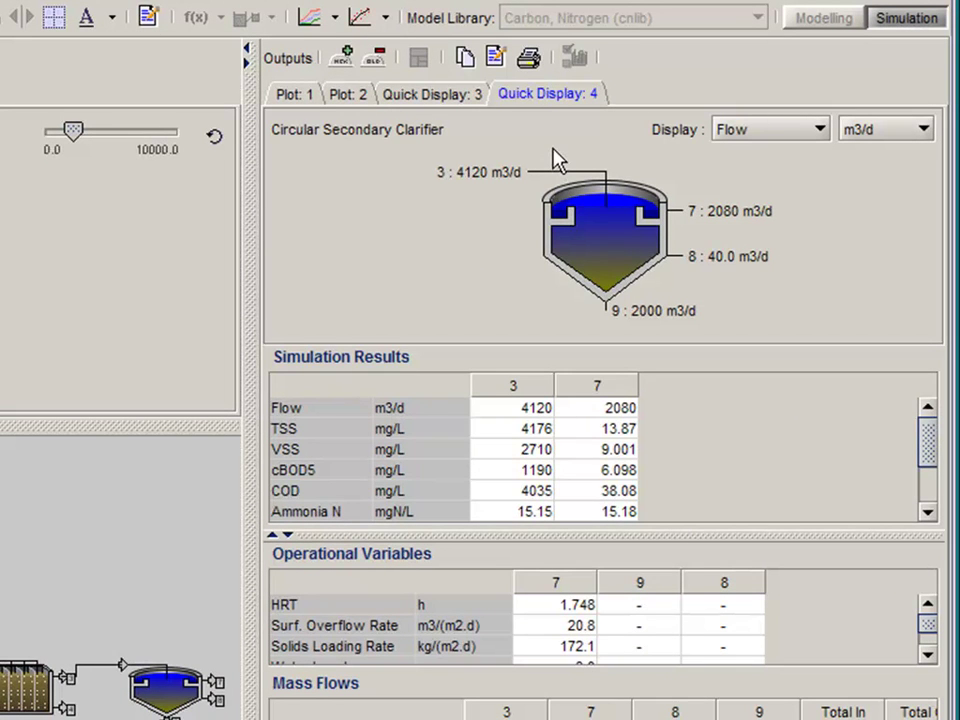
# Copy the full VSS results table and export Quick Display 4 to C:\Tutorials\quick_display.xls
pyautogui.rightClick(524, 452)
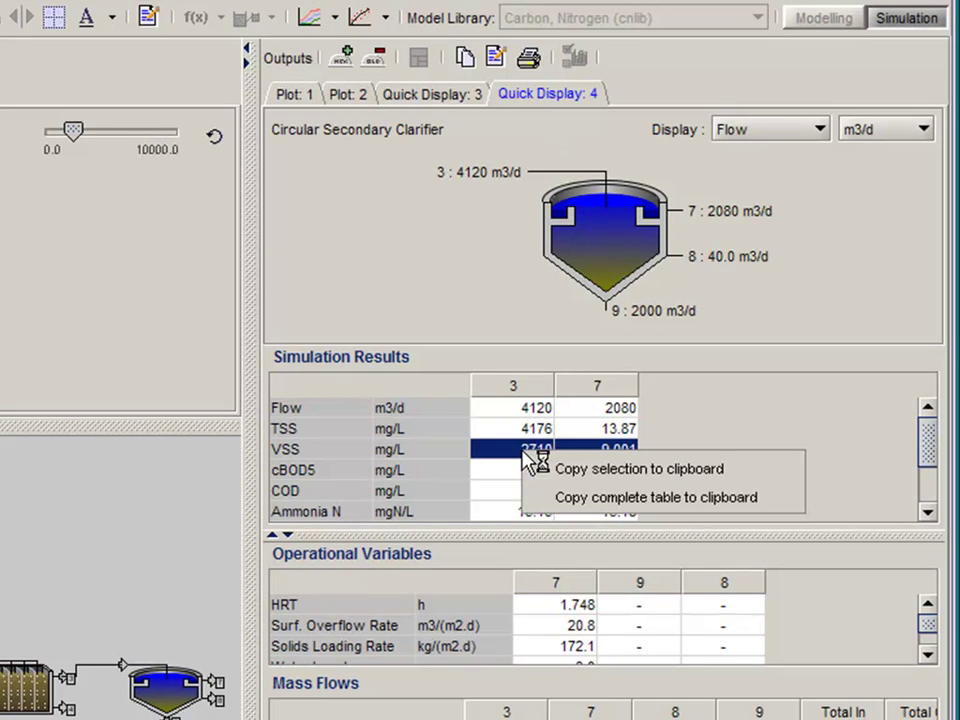
pyautogui.click(749, 499)
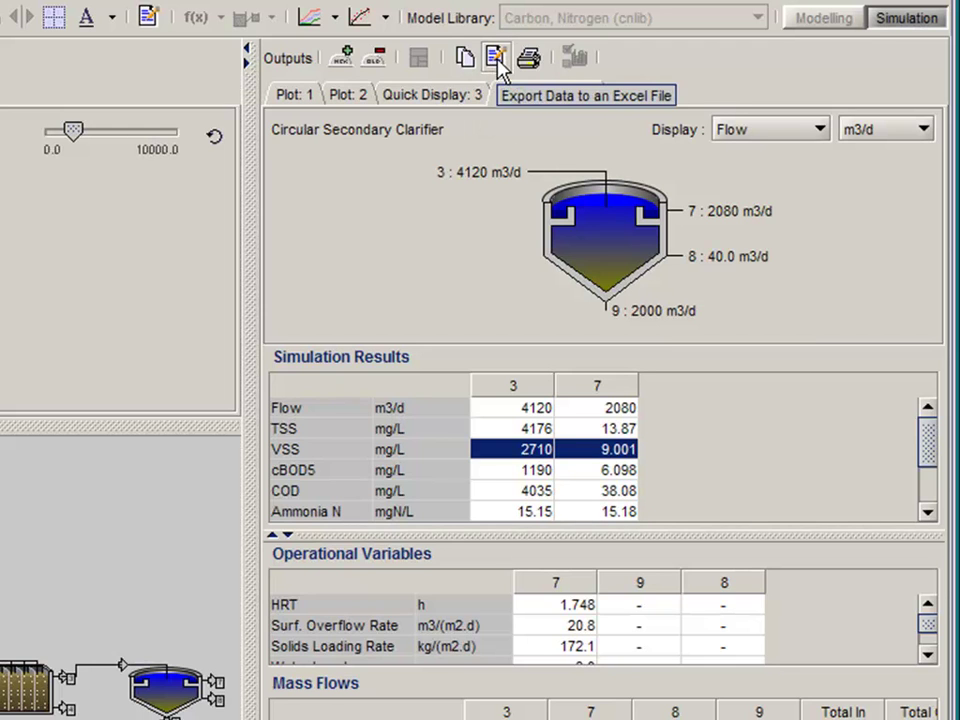
pyautogui.click(497, 66)
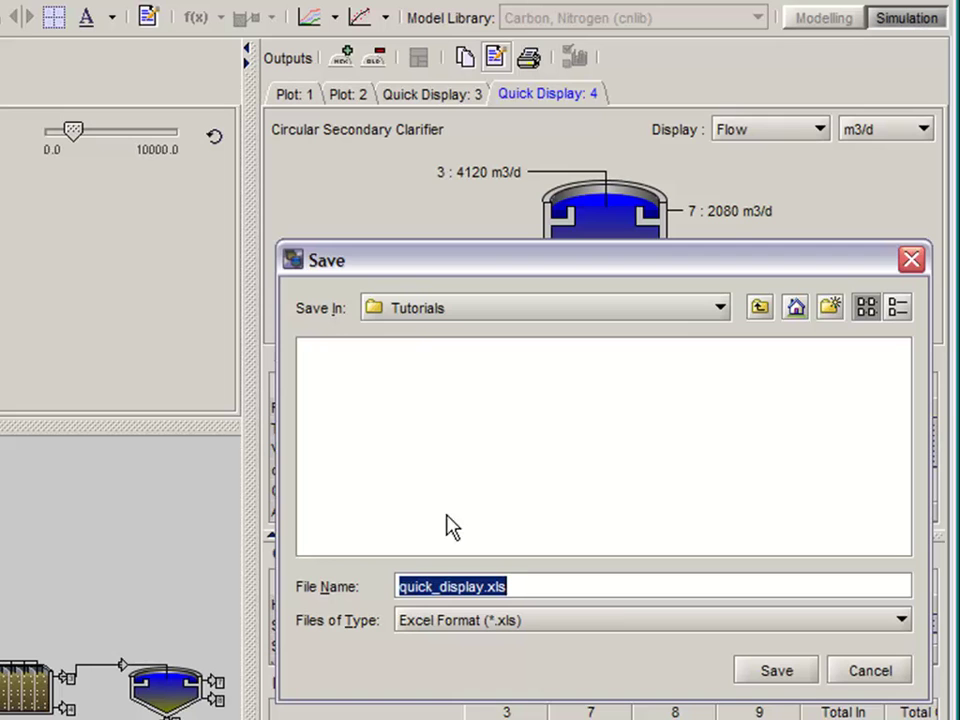
pyautogui.click(785, 671)
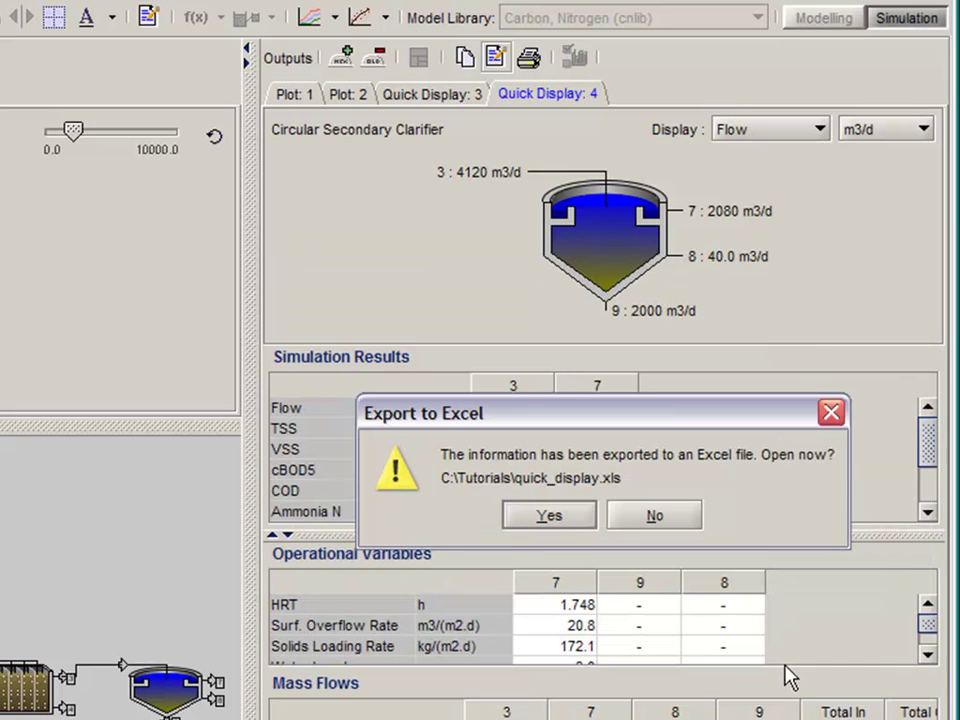
# Open quick_display.xls in Excel and scroll through the clarifier flows and simulation results
pyautogui.click(557, 524)
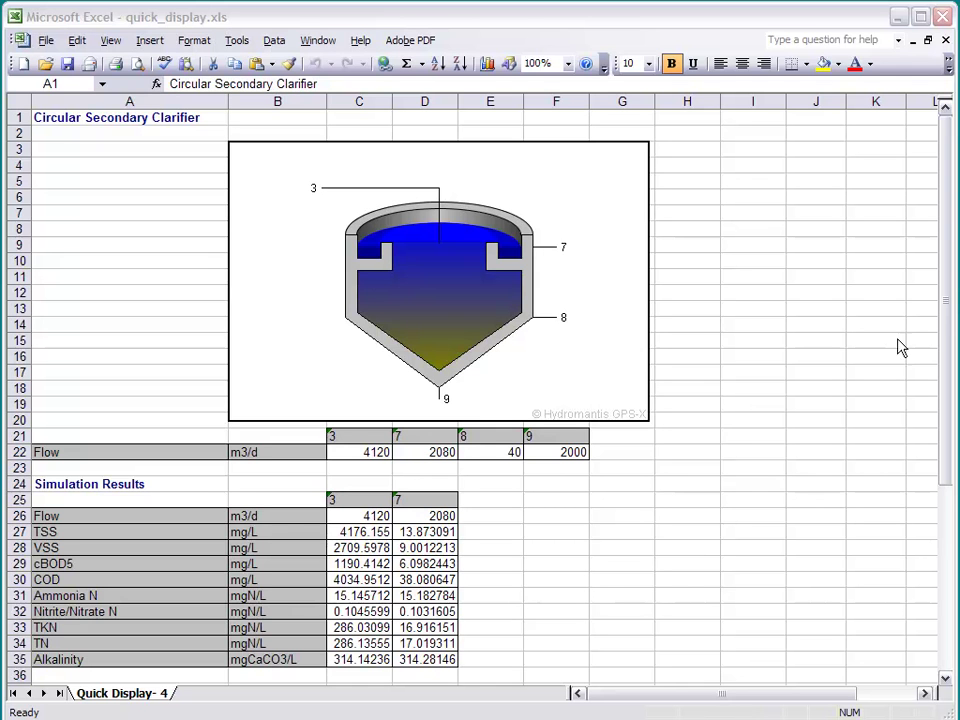
pyautogui.moveTo(947, 377)
pyautogui.mouseDown()
pyautogui.moveTo(948, 575)
pyautogui.moveTo(940, 358)
pyautogui.mouseUp()
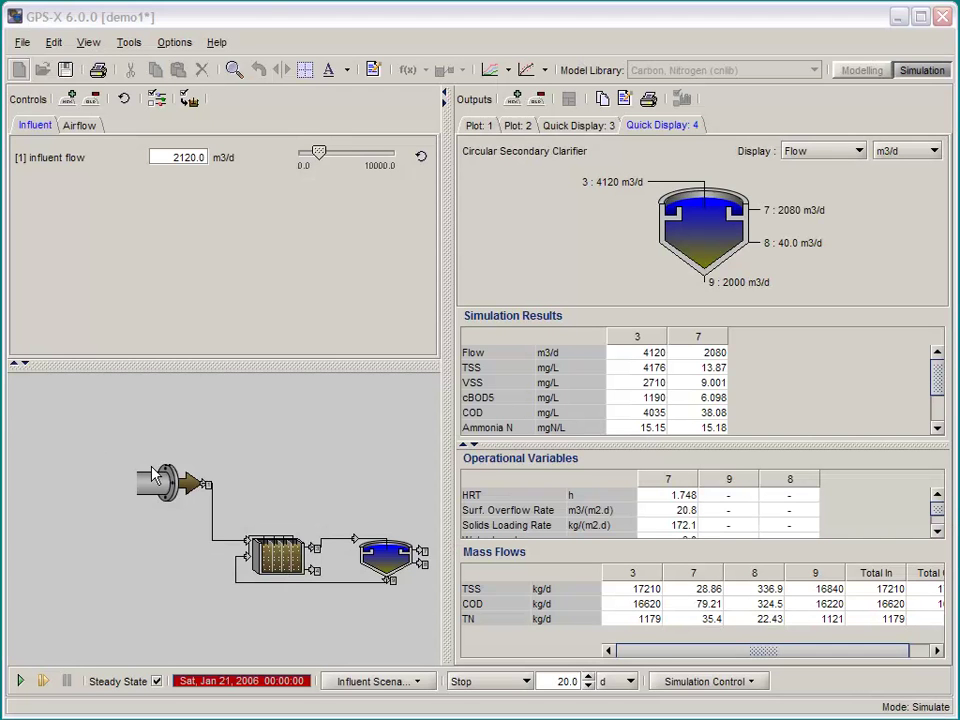
# In the influent's Influent Characterization advisor, raise total TKN to 55.0 gN/m3
pyautogui.rightClick(157, 480)
pyautogui.moveTo(280, 522)
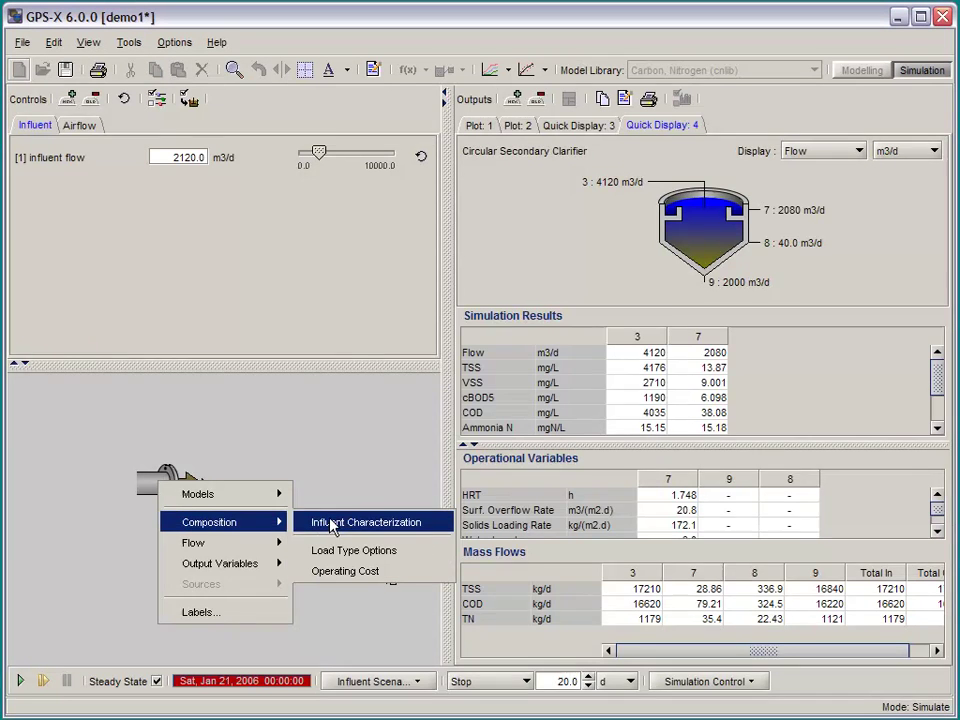
pyautogui.click(333, 524)
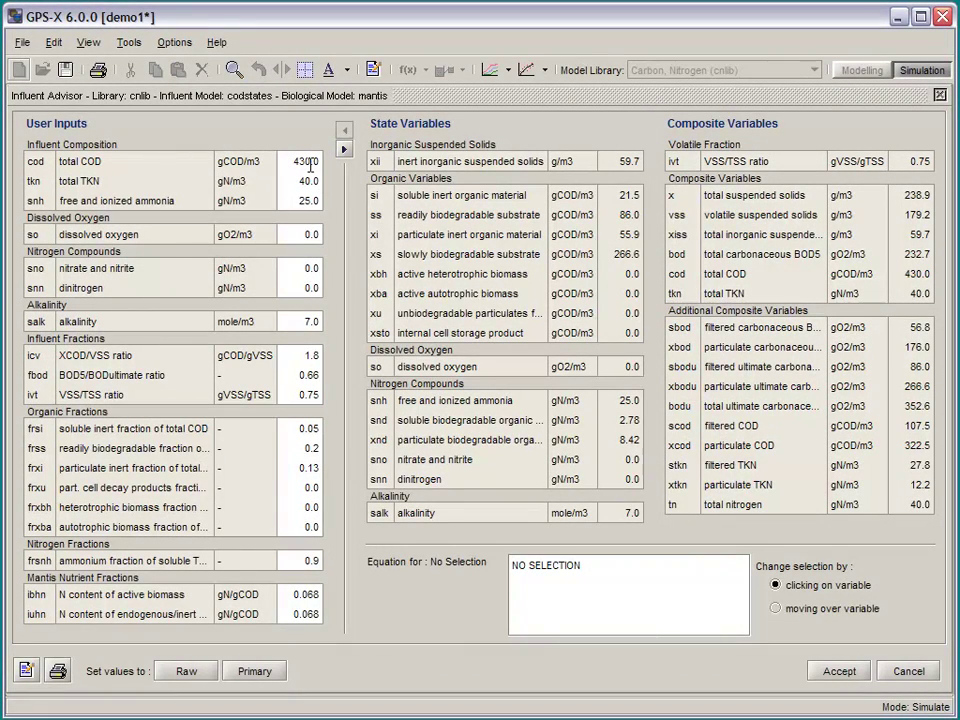
pyautogui.doubleClick(303, 181)
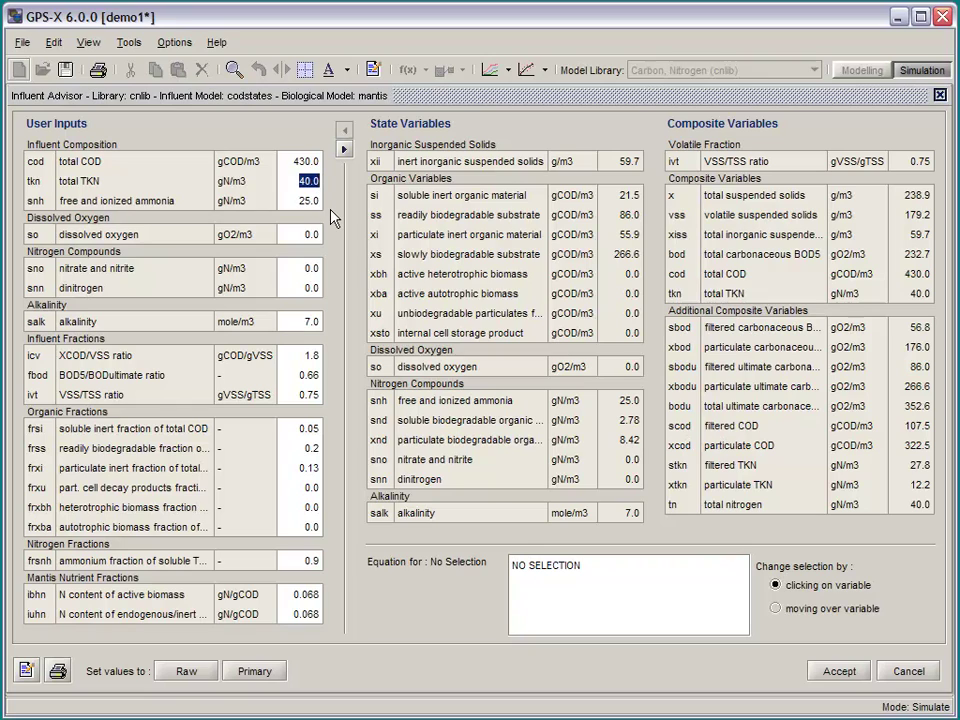
pyautogui.write('55')
pyautogui.press('Return')
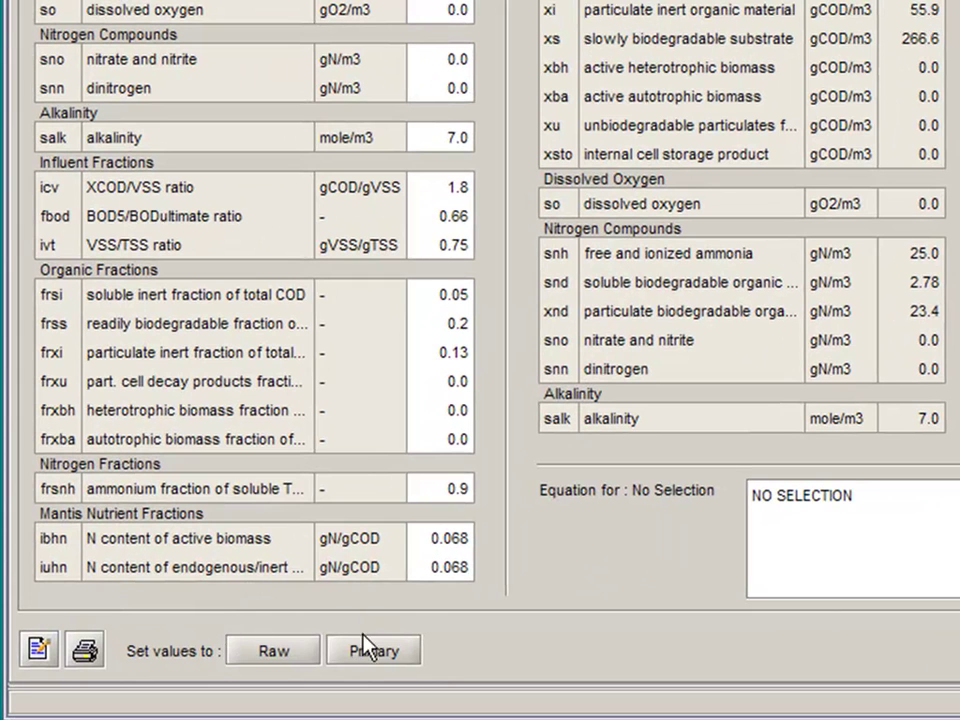
# Restore raw influent values after trying Primary, then view the xbodu and stkn equations
pyautogui.click(310, 660)
pyautogui.click(352, 660)
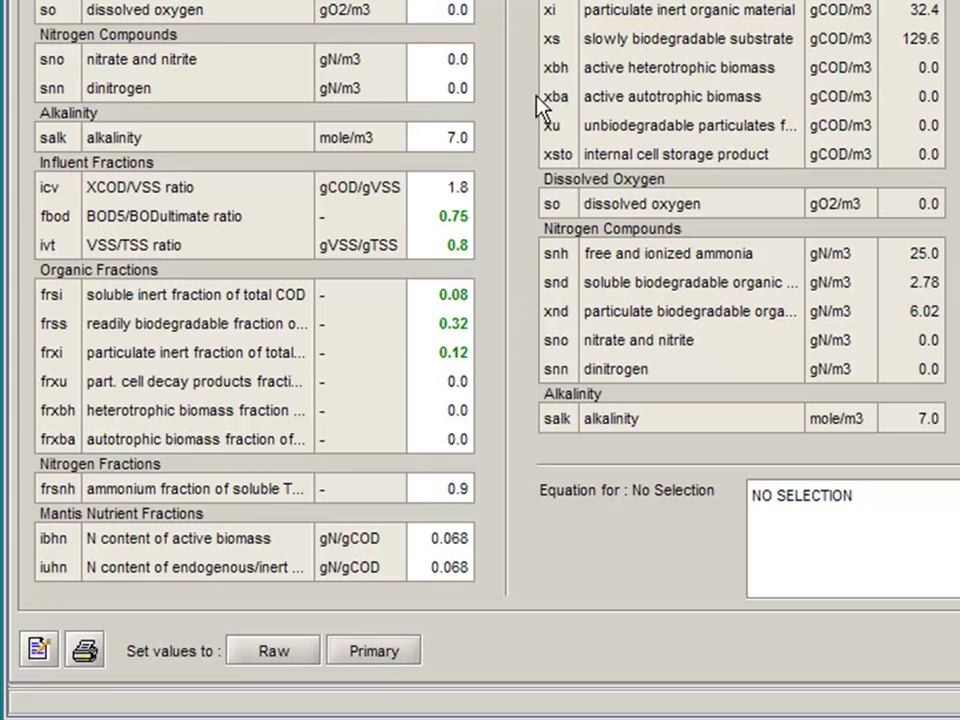
pyautogui.click(270, 652)
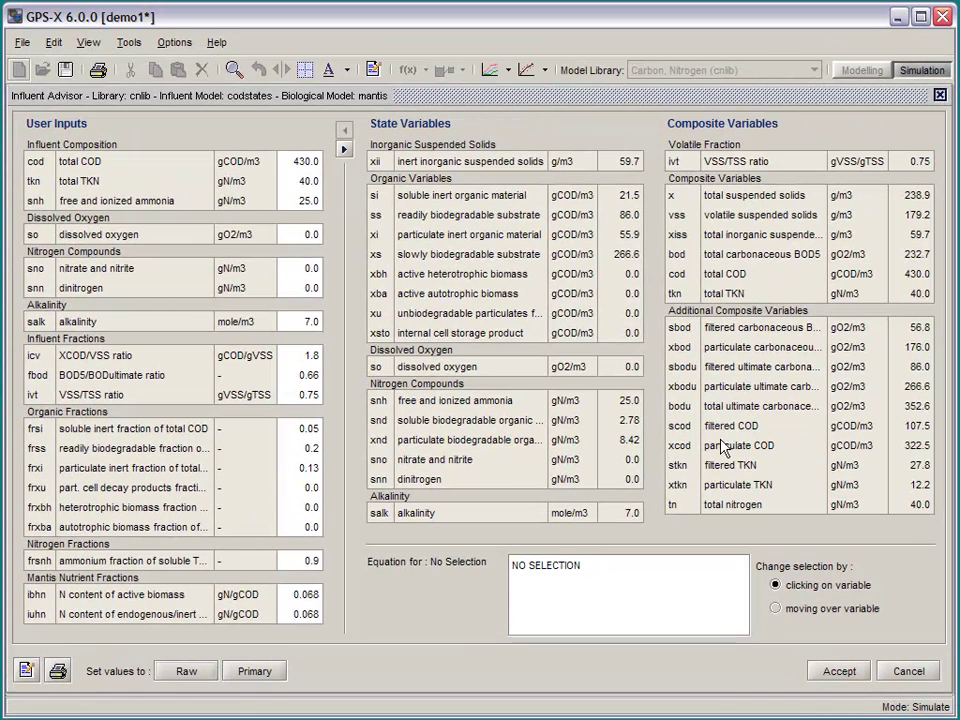
pyautogui.click(908, 389)
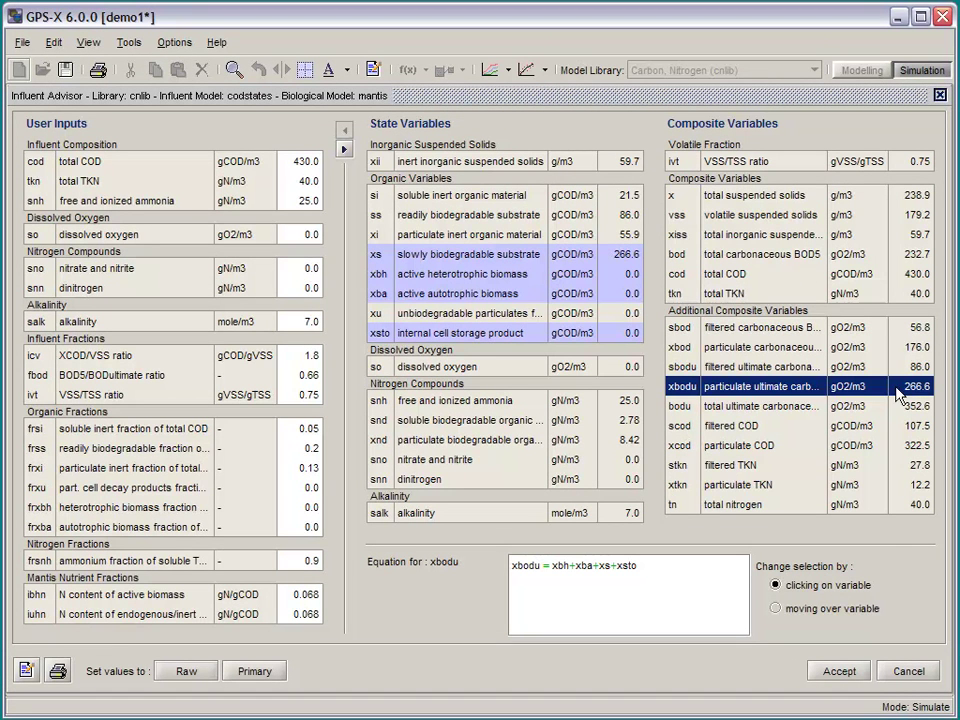
pyautogui.click(915, 467)
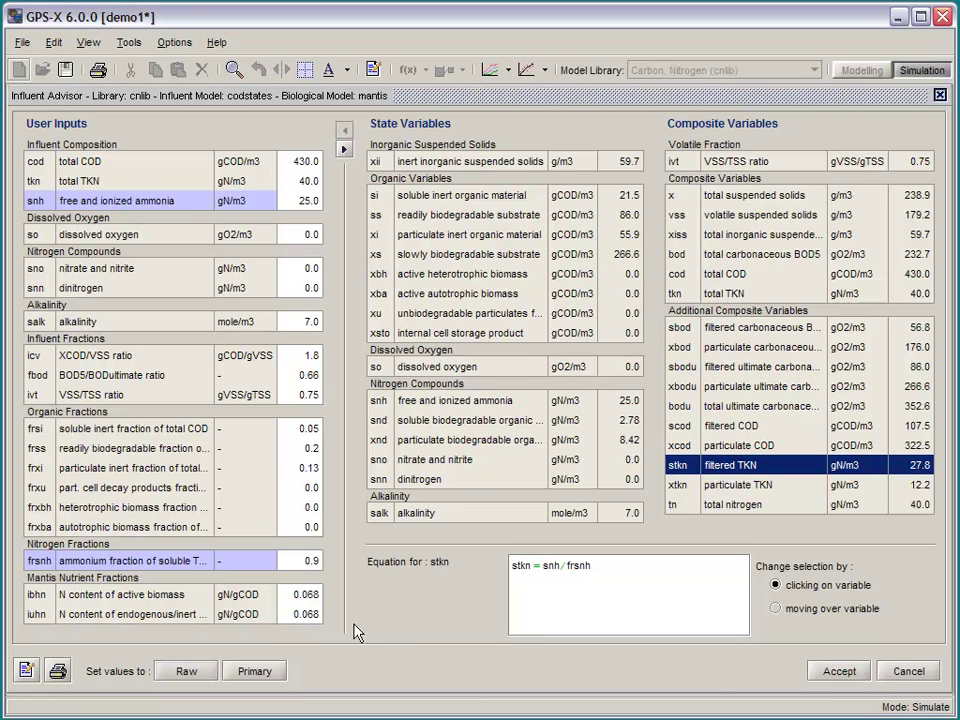
# Try a total TKN of 15, note the negative particulate TKN, and cancel the advisor
pyautogui.click(318, 181)
pyautogui.write('15')
pyautogui.press('Return')
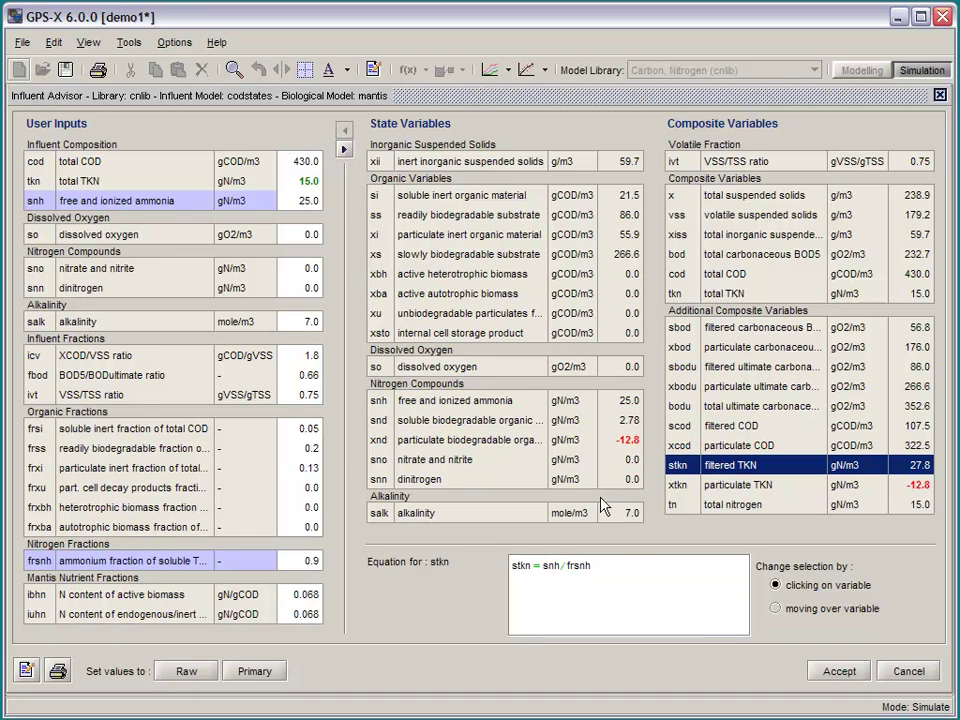
pyautogui.click(907, 671)
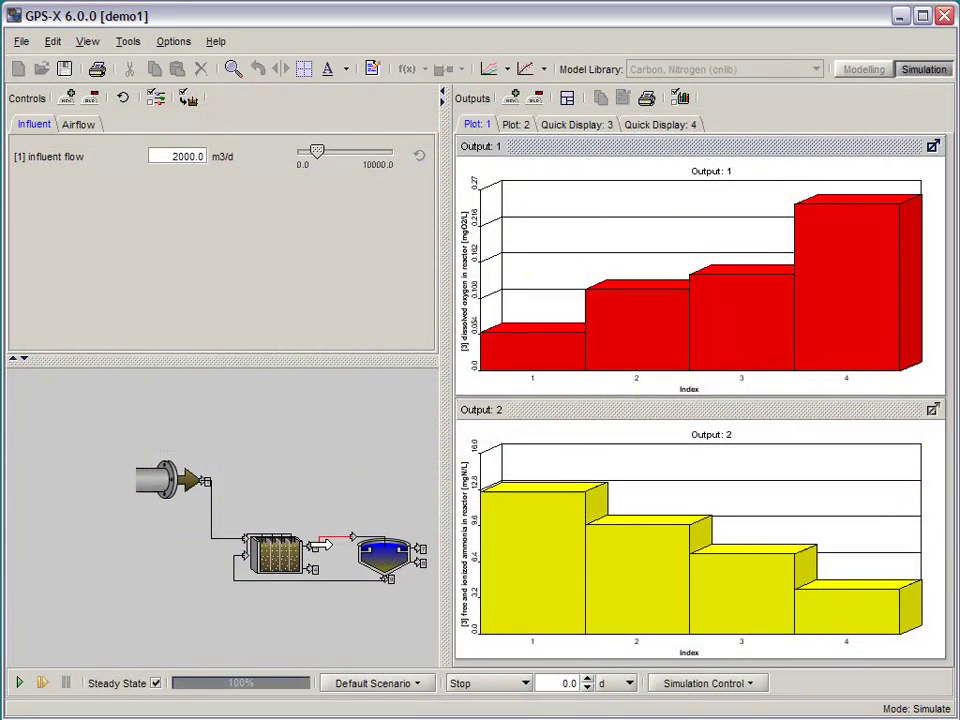
pyautogui.rightClick(312, 547)
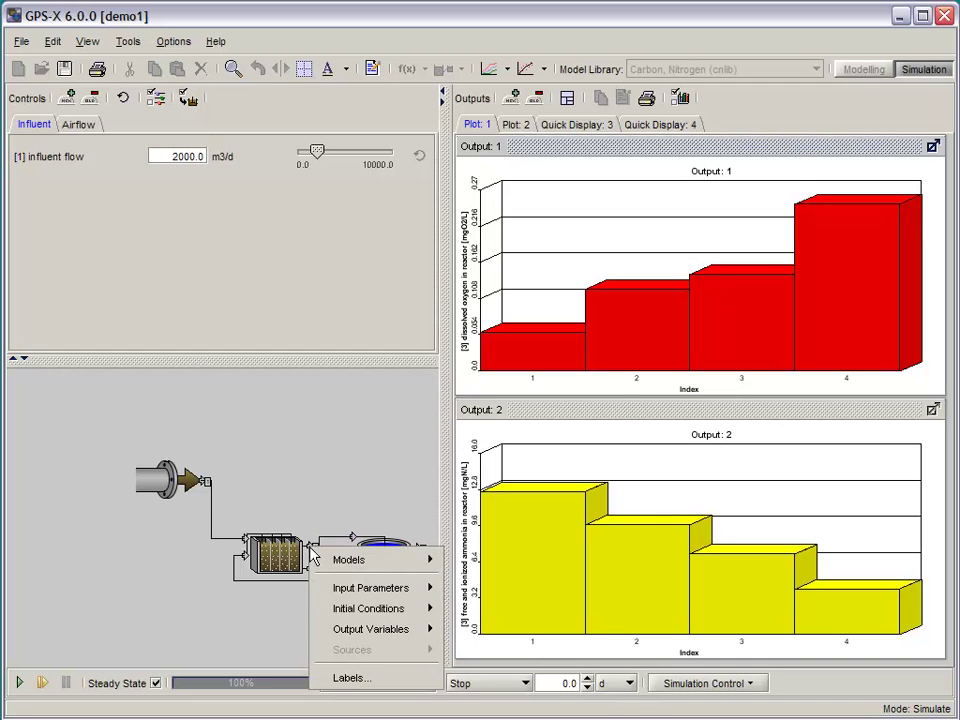
pyautogui.moveTo(380, 632)
pyautogui.moveTo(488, 632)
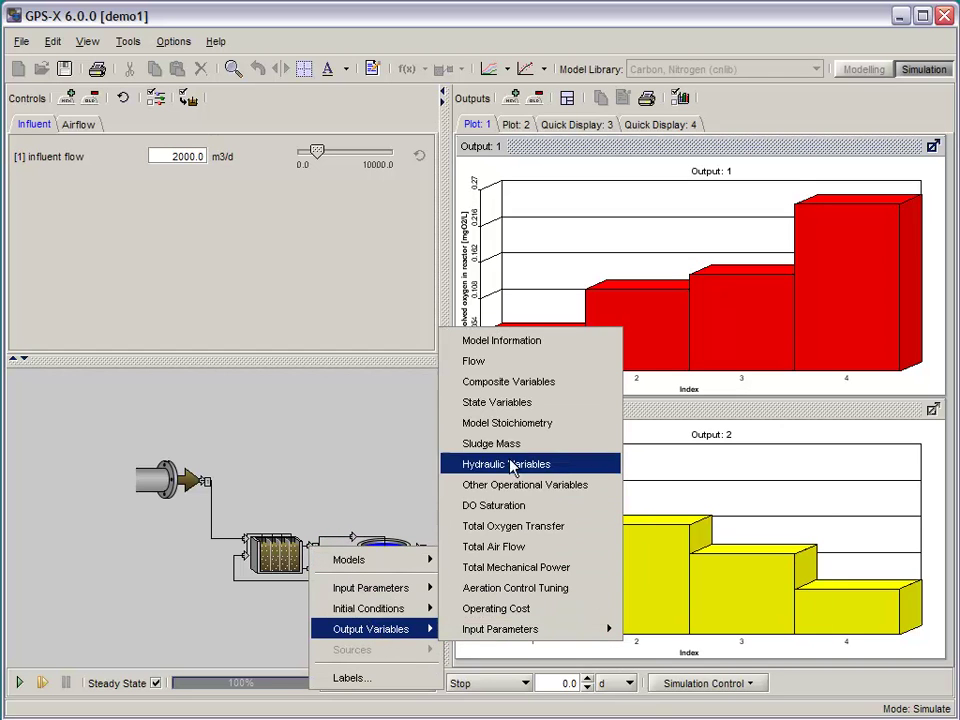
pyautogui.click(455, 402)
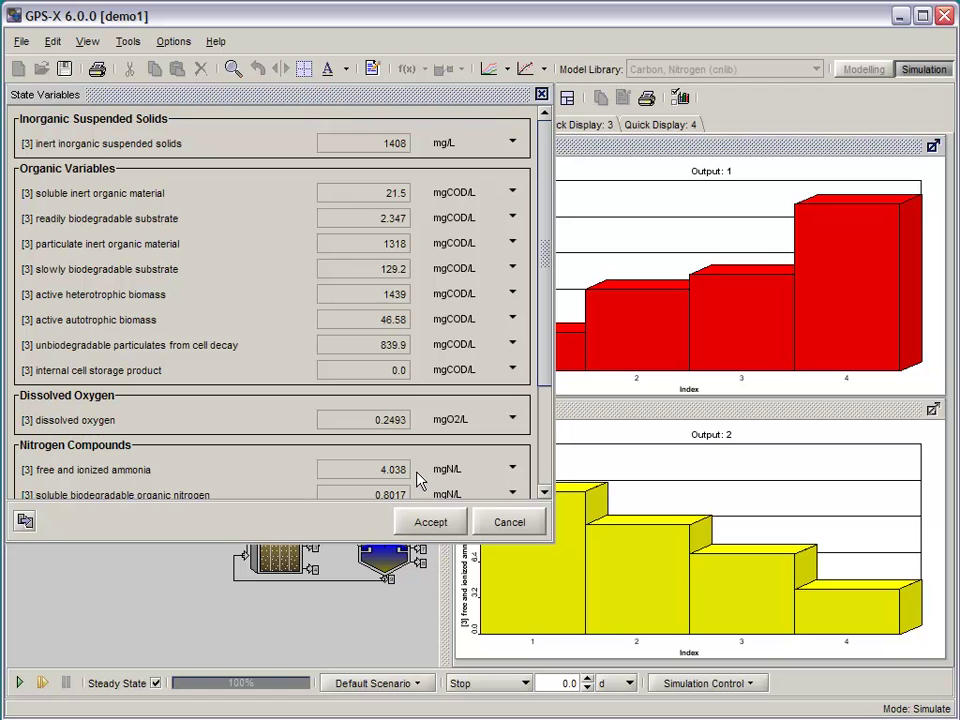
pyautogui.click(431, 522)
pyautogui.rightClick(314, 550)
pyautogui.moveTo(370, 629)
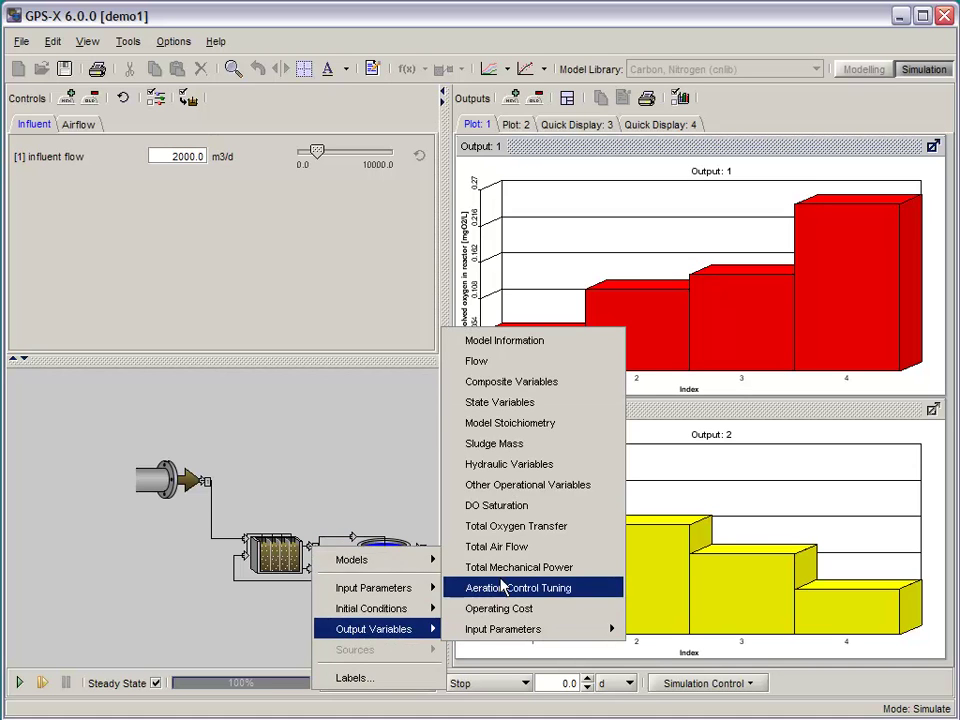
pyautogui.click(510, 524)
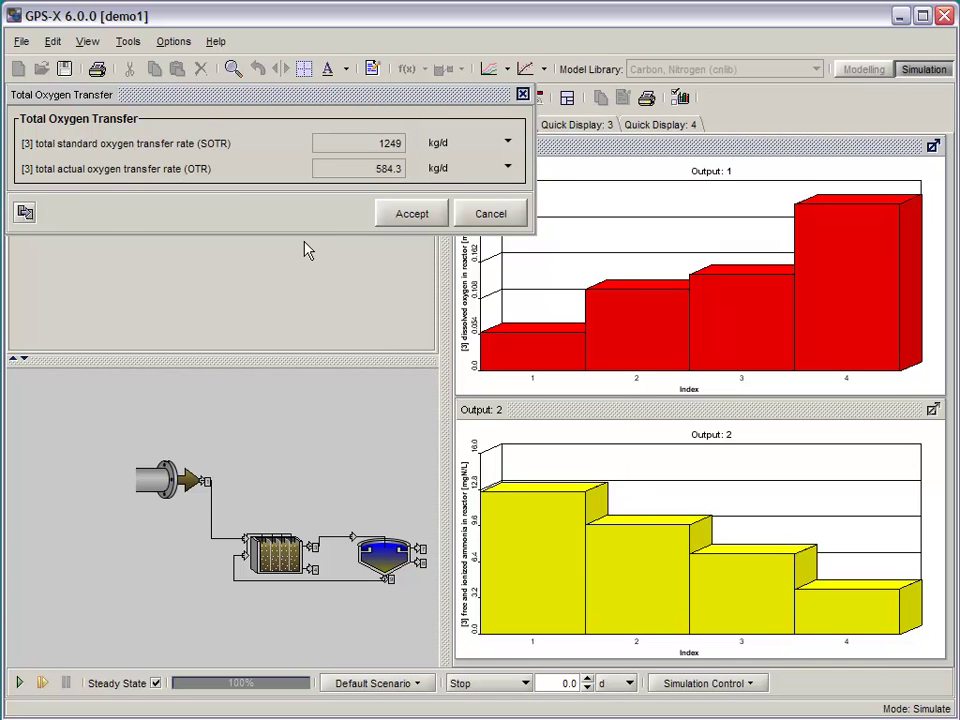
pyautogui.click(401, 218)
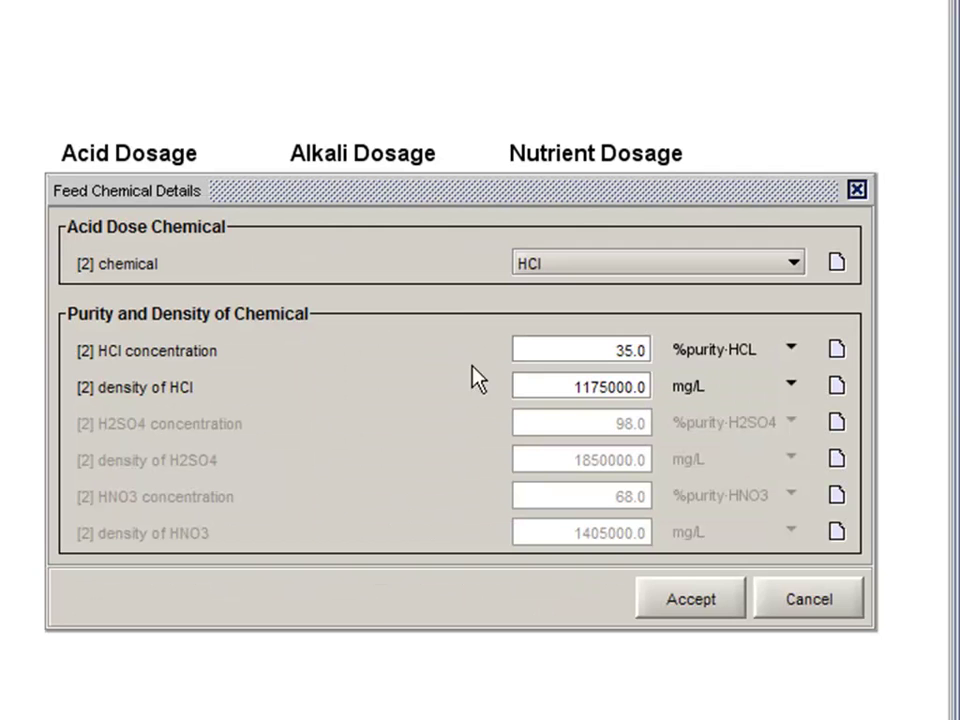
# Review the acid dose chemical options, close unchanged, then list the alkali dose chemicals
pyautogui.click(570, 266)
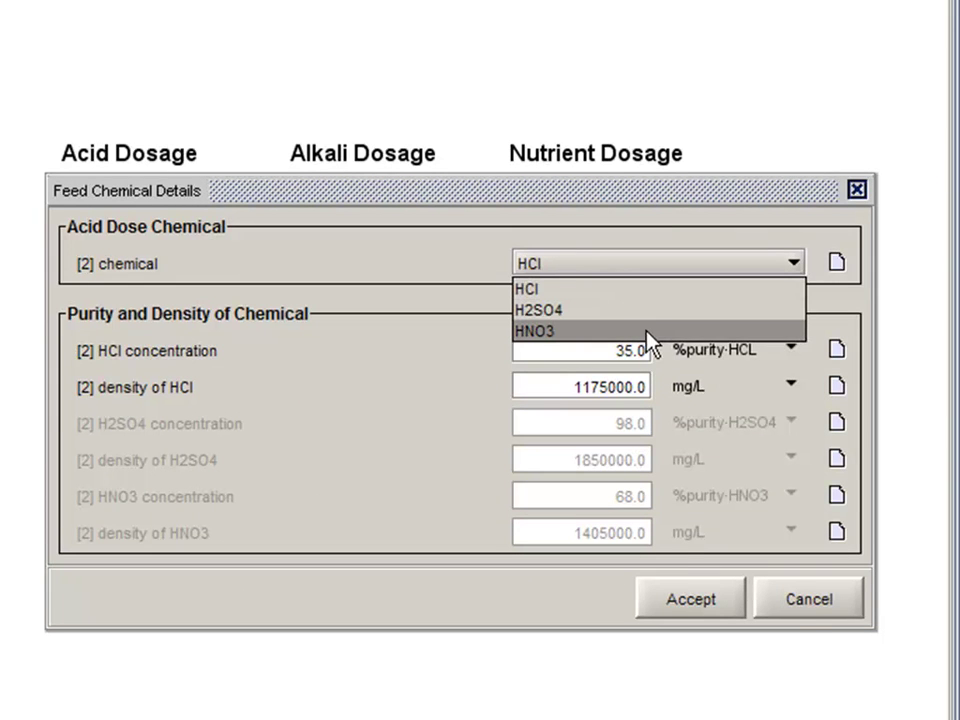
pyautogui.click(803, 603)
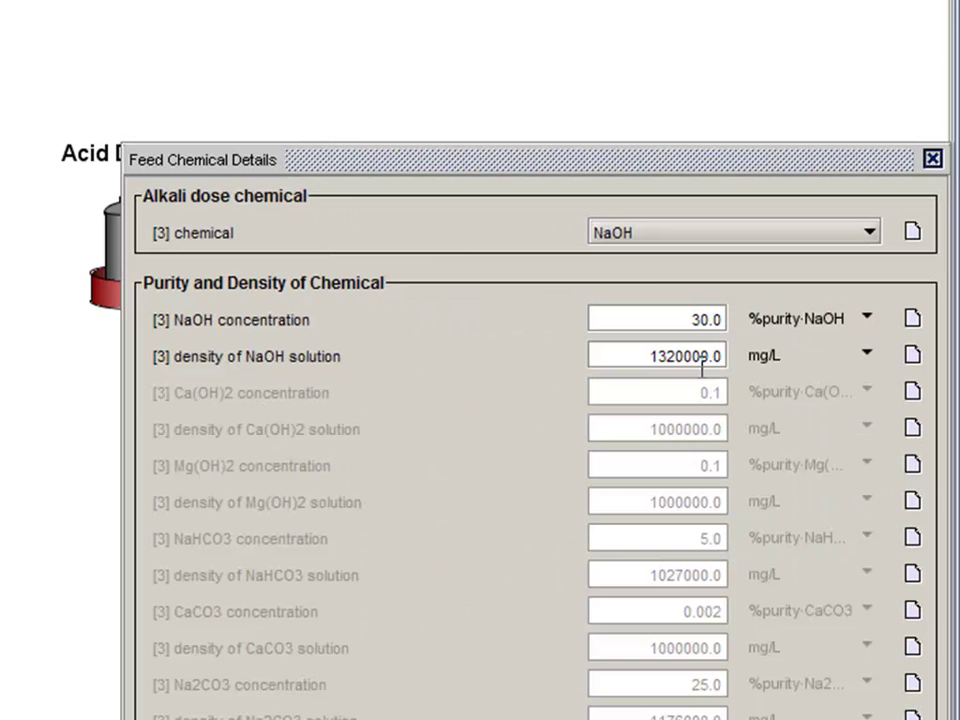
pyautogui.click(658, 252)
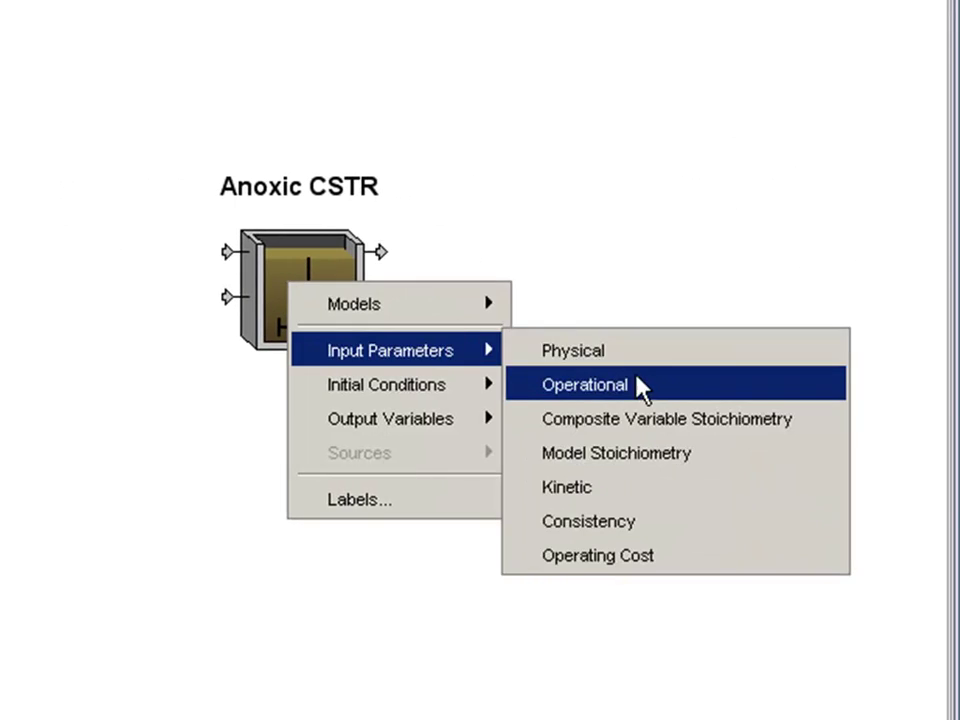
# Open the Anoxic CSTR's operational input parameters
pyautogui.click(655, 390)
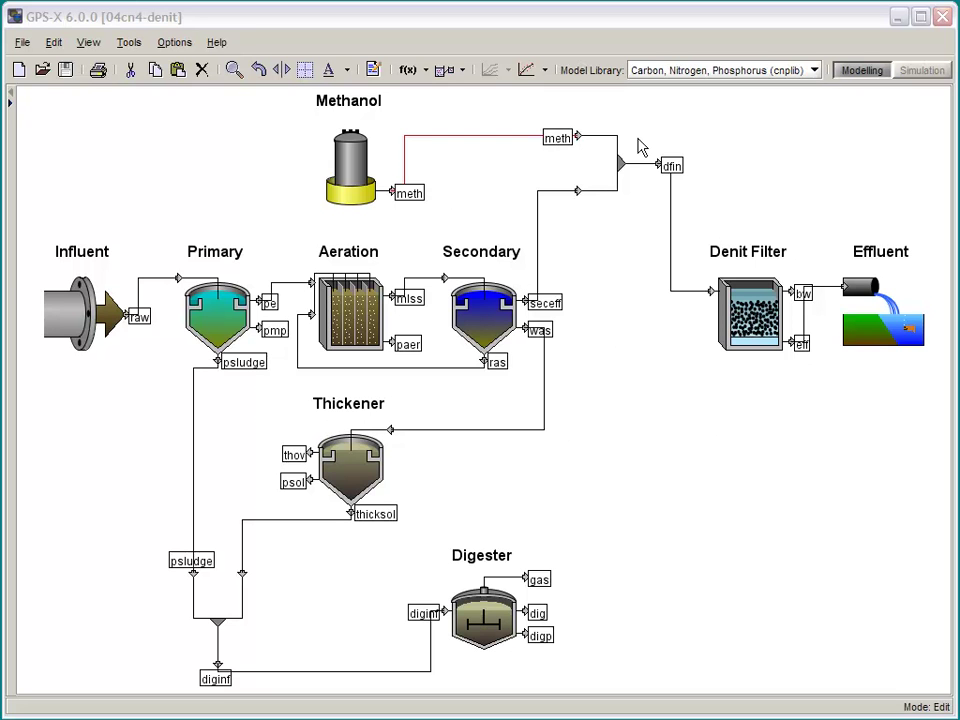
# Run the denit layout's steady-state simulation and scroll through the Denit Filter results
pyautogui.click(922, 70)
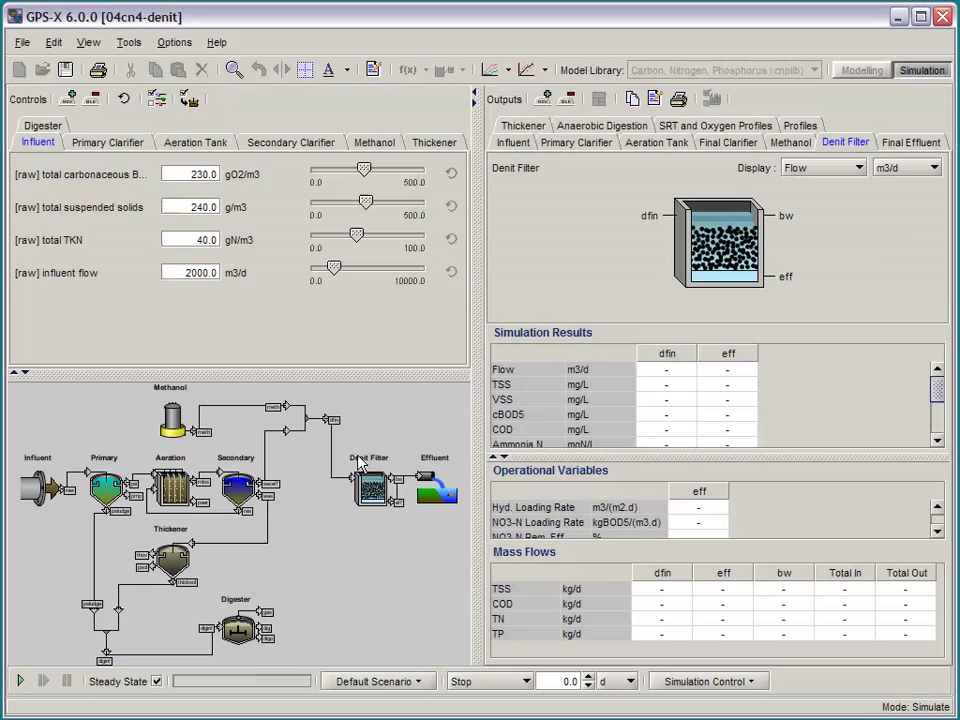
pyautogui.click(22, 681)
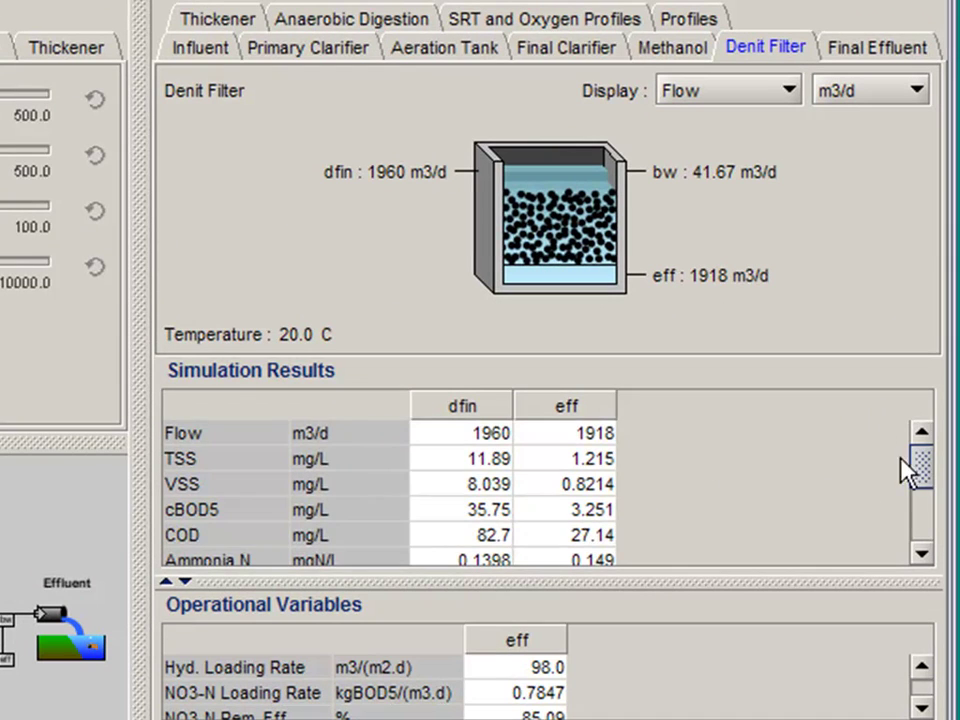
pyautogui.moveTo(901, 456); pyautogui.dragTo(914, 492)
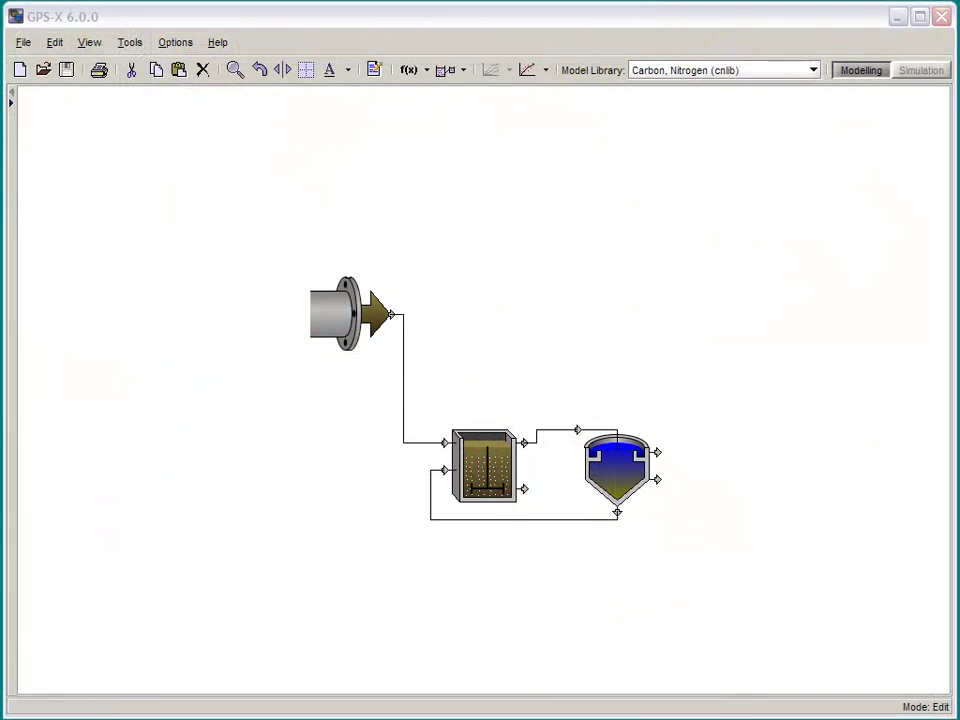
# Apply Primary values in the influent advisor, giving total COD 270.0 and TKN 36.0
pyautogui.rightClick(325, 306)
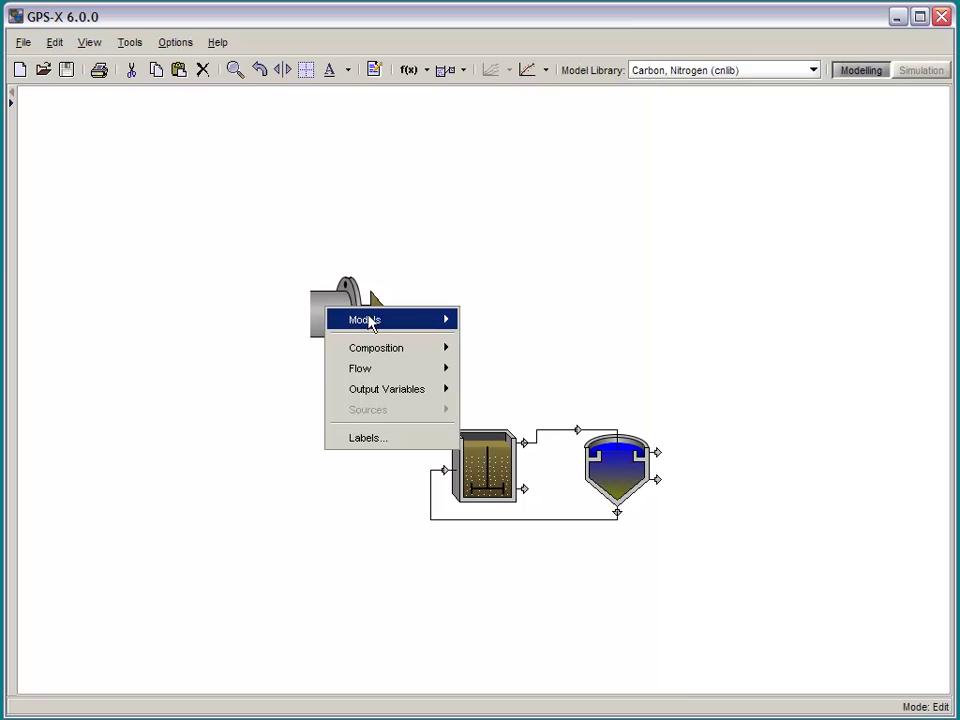
pyautogui.moveTo(450, 324)
pyautogui.moveTo(420, 347)
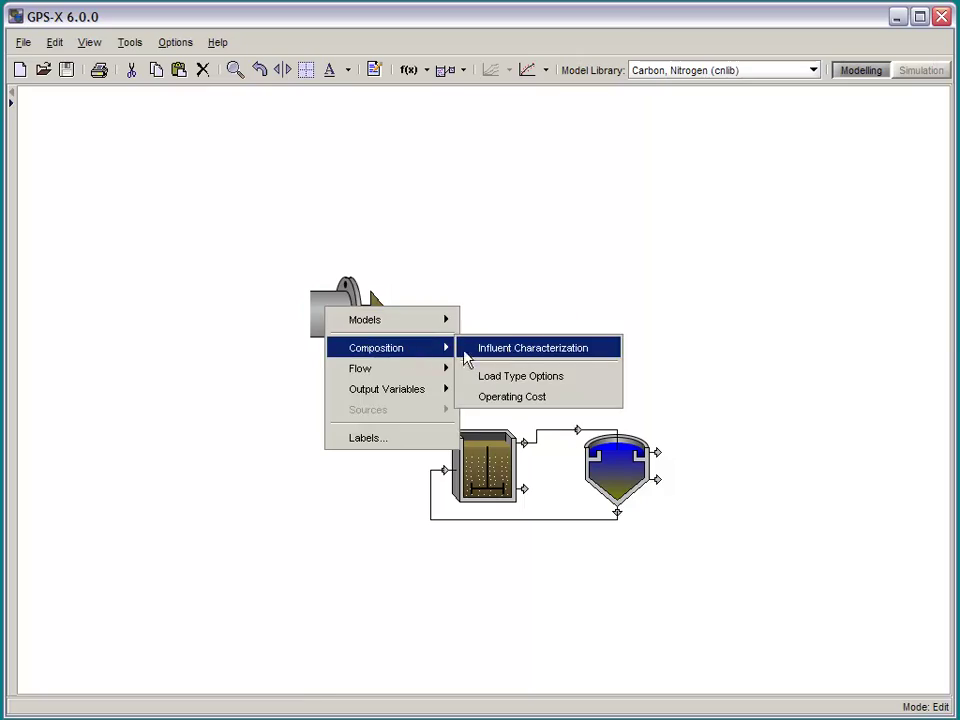
pyautogui.click(530, 350)
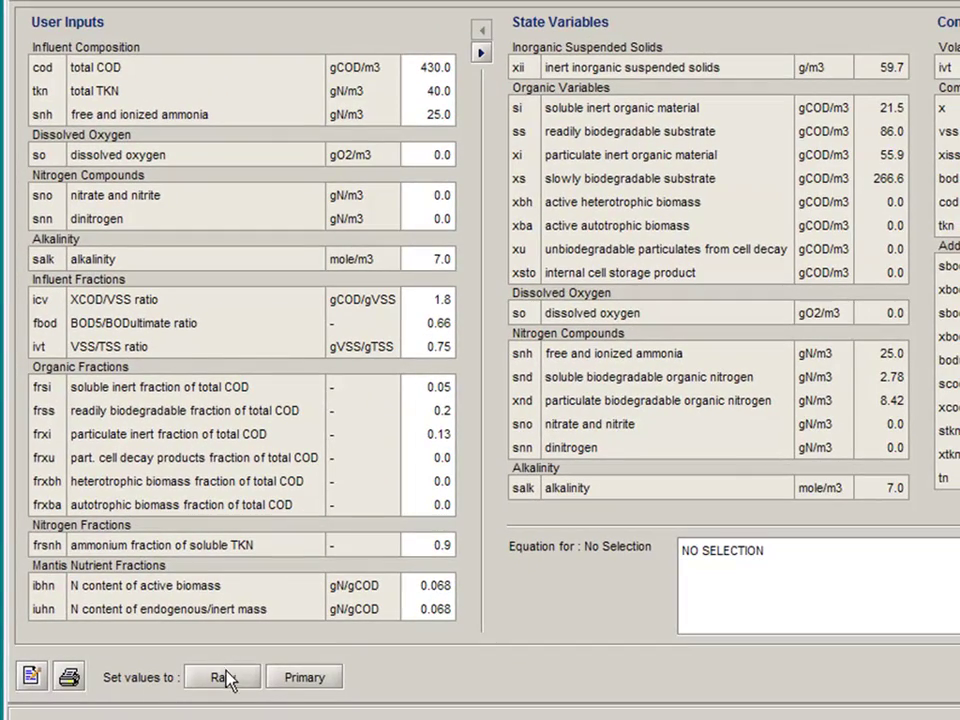
pyautogui.click(305, 677)
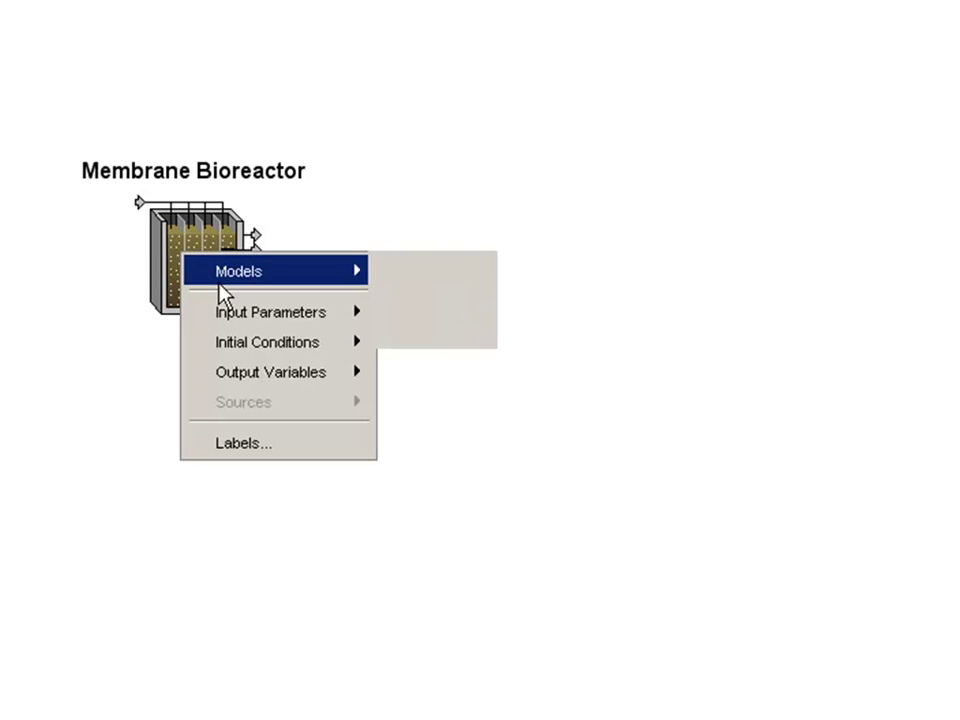
# Set the membrane bioreactor to calculate backwash and TMP, then view its membrane operational parameters
pyautogui.moveTo(250, 312)
pyautogui.click(544, 317)
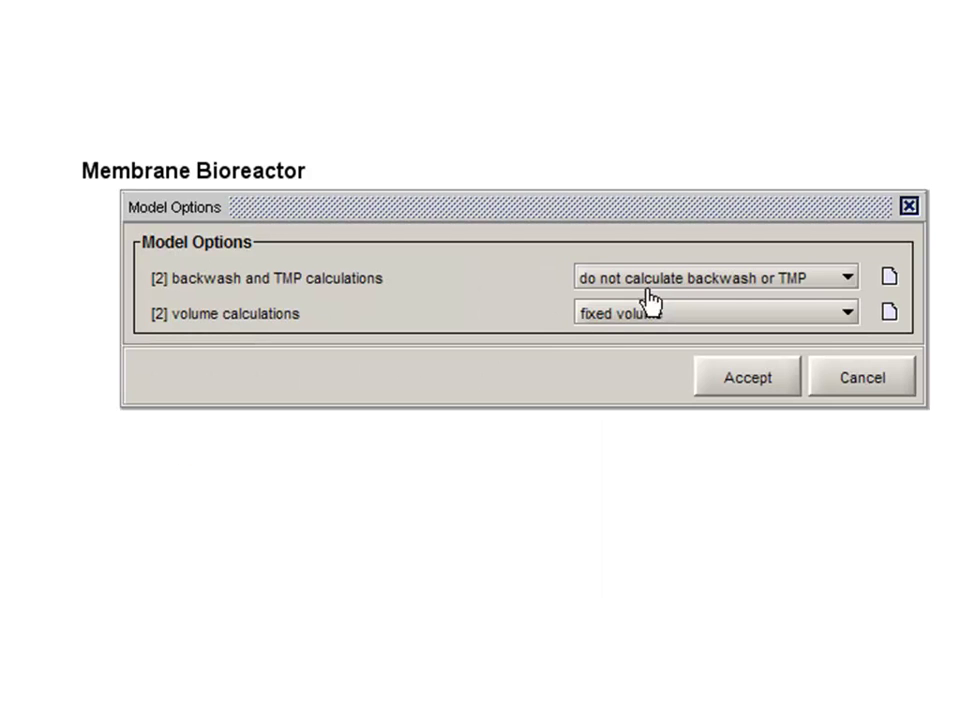
pyautogui.click(826, 288)
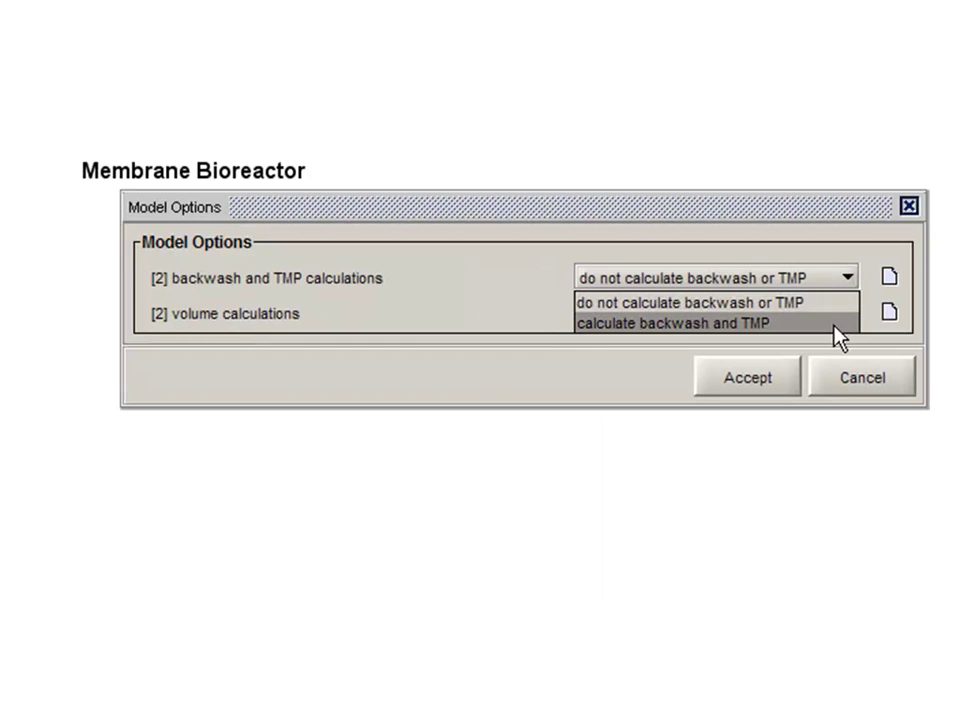
pyautogui.click(839, 326)
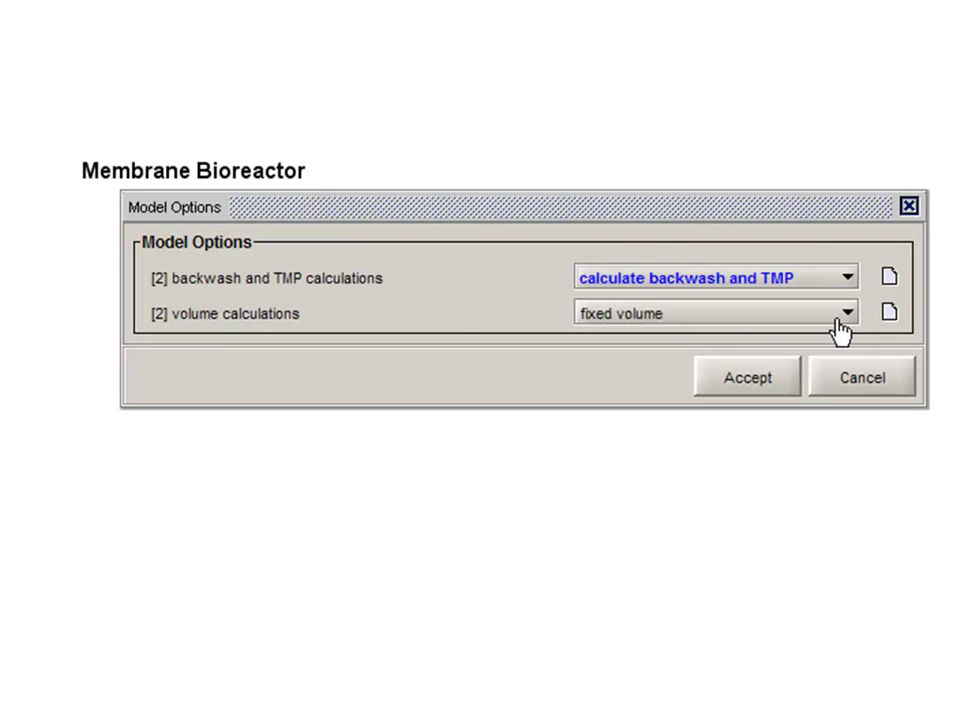
pyautogui.click(839, 322)
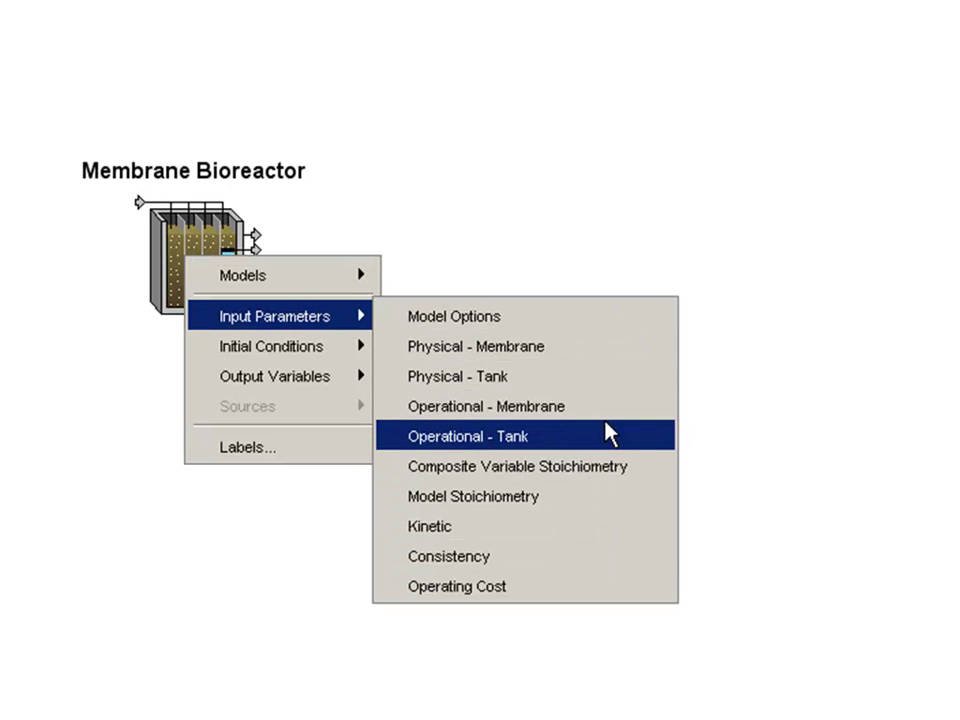
pyautogui.click(620, 410)
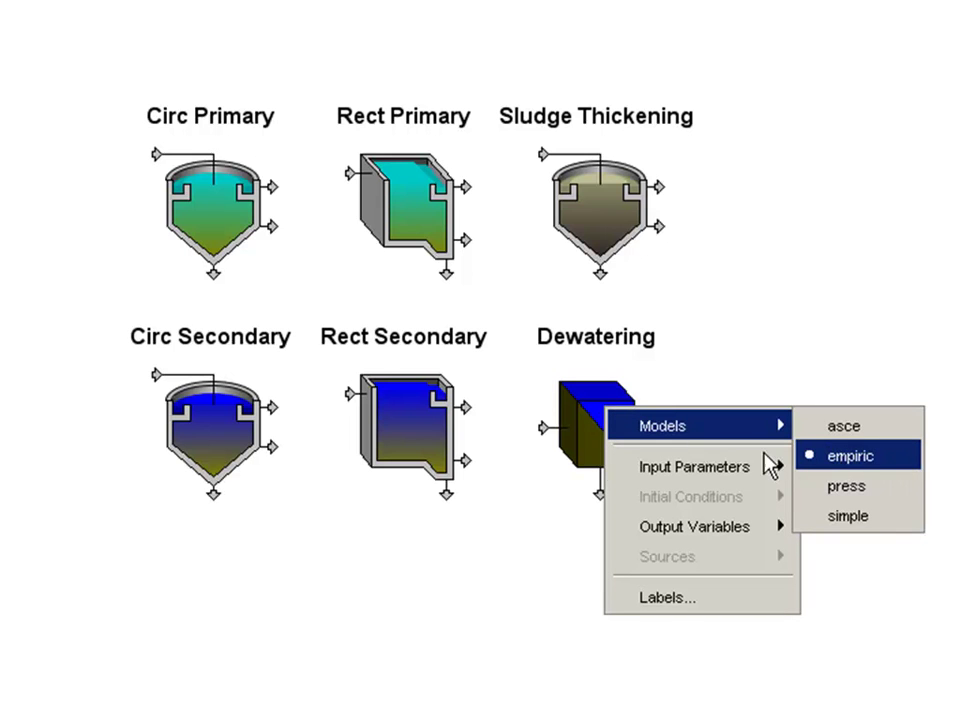
# Set Dewatering solids removal to 'underflow and solids' (1.5 m3/d, 200000.0 mg/L) and accept
pyautogui.moveTo(752, 468)
pyautogui.click(862, 466)
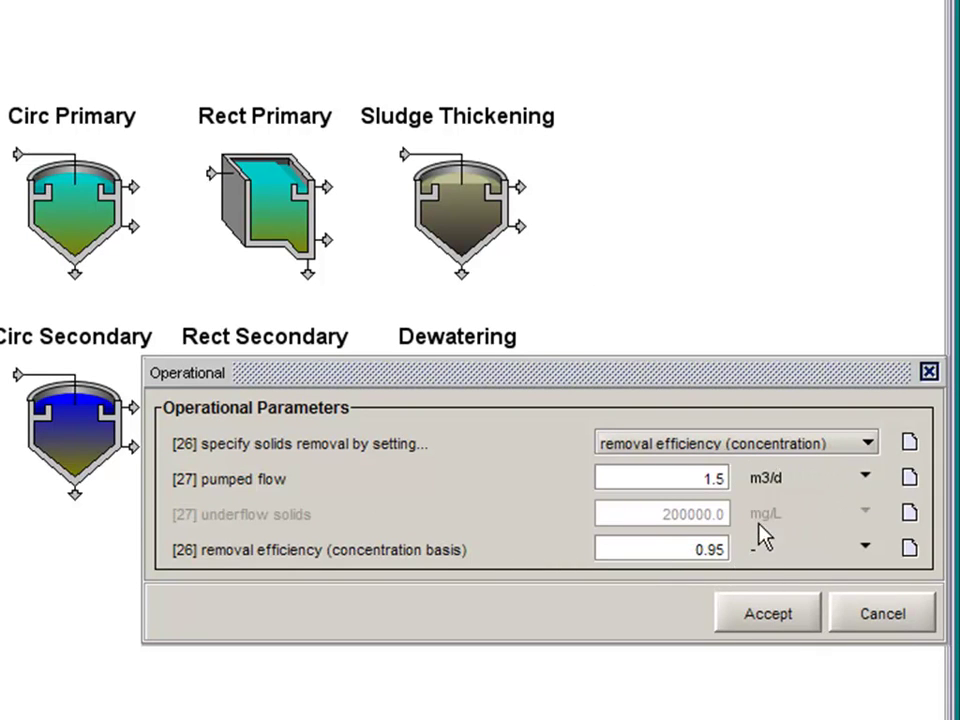
pyautogui.click(802, 445)
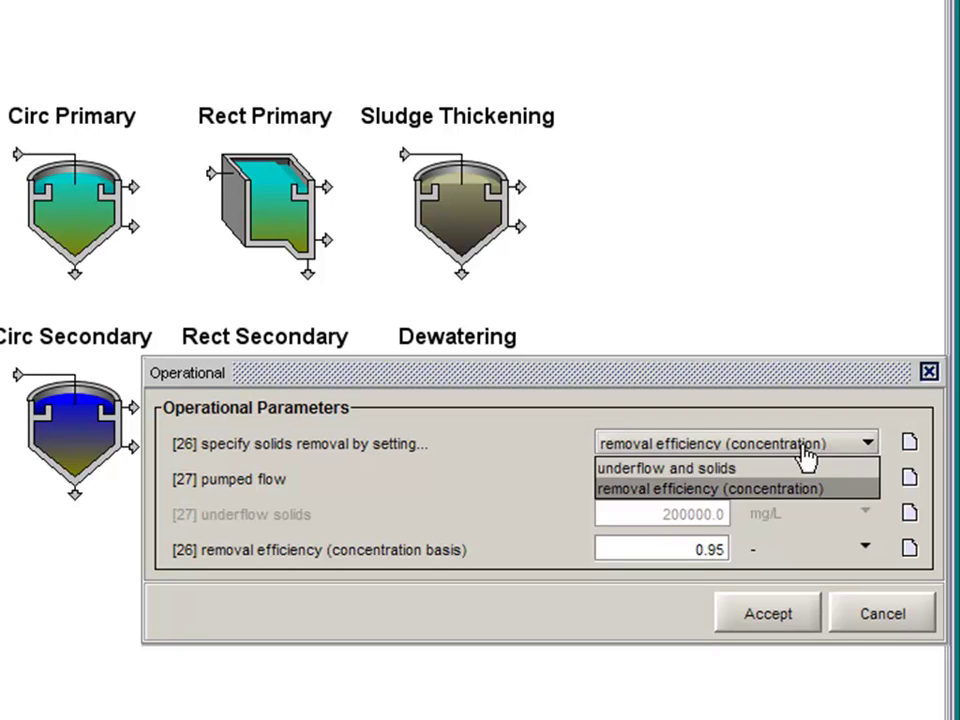
pyautogui.click(806, 468)
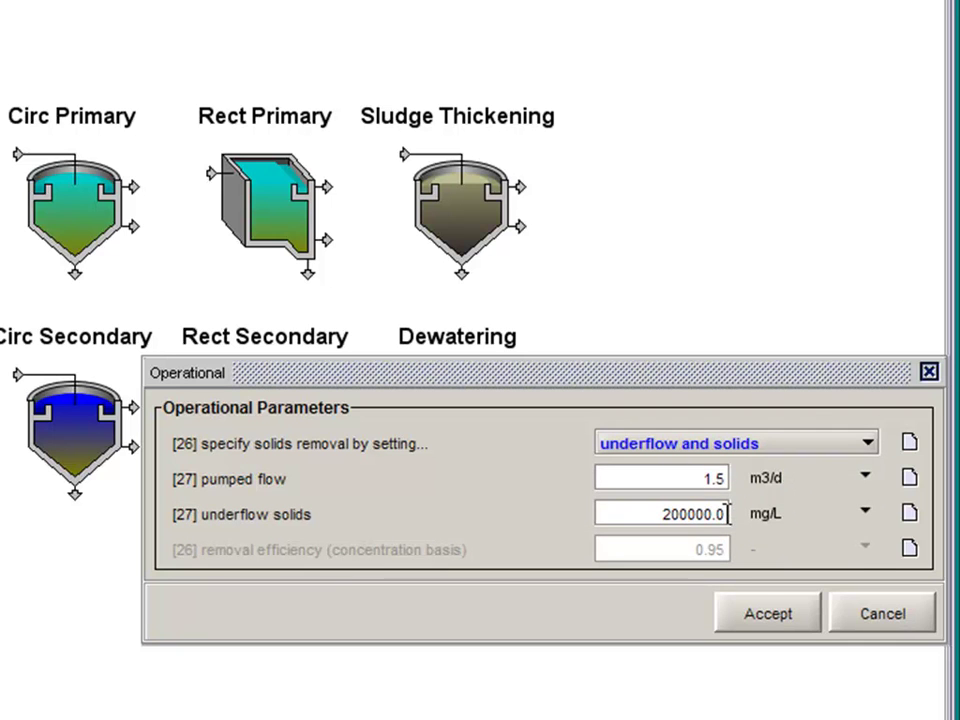
pyautogui.click(766, 626)
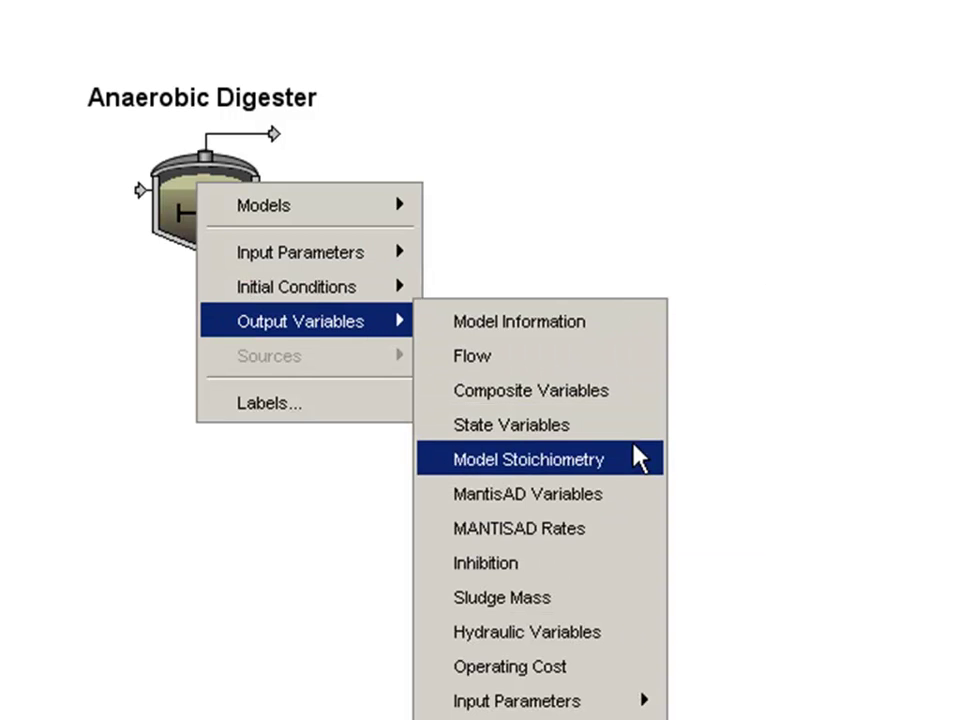
# Show the Anaerobic Digester's MANTISAD Rates output variables
pyautogui.click(621, 528)
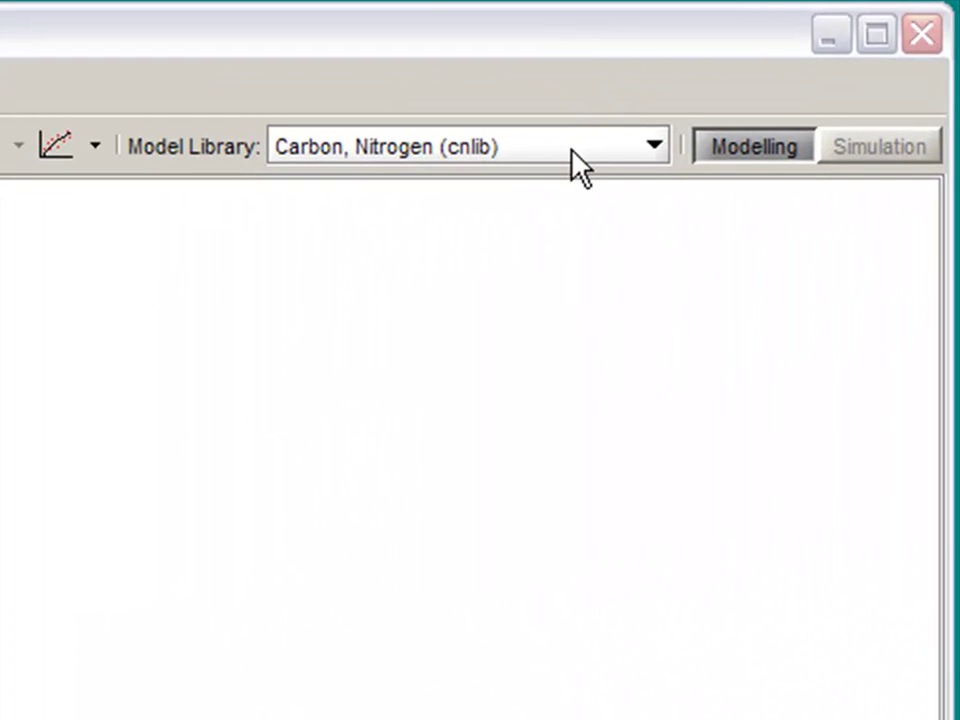
# Switch to the mantis2lib library and browse the suspended growth, attached growth and clarification palettes
pyautogui.click(580, 165)
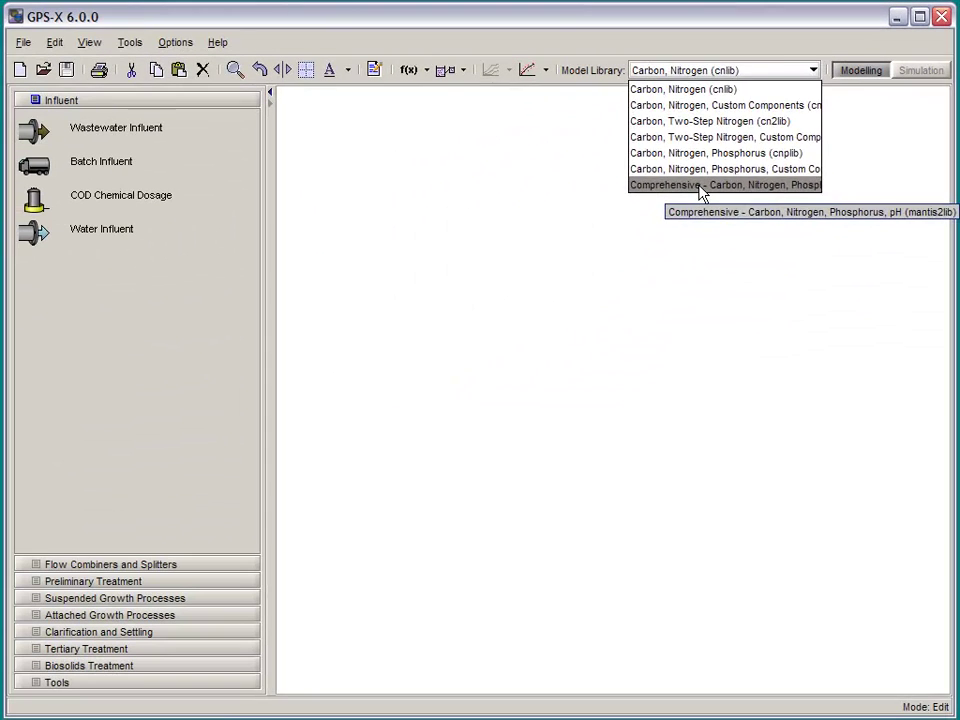
pyautogui.click(492, 333)
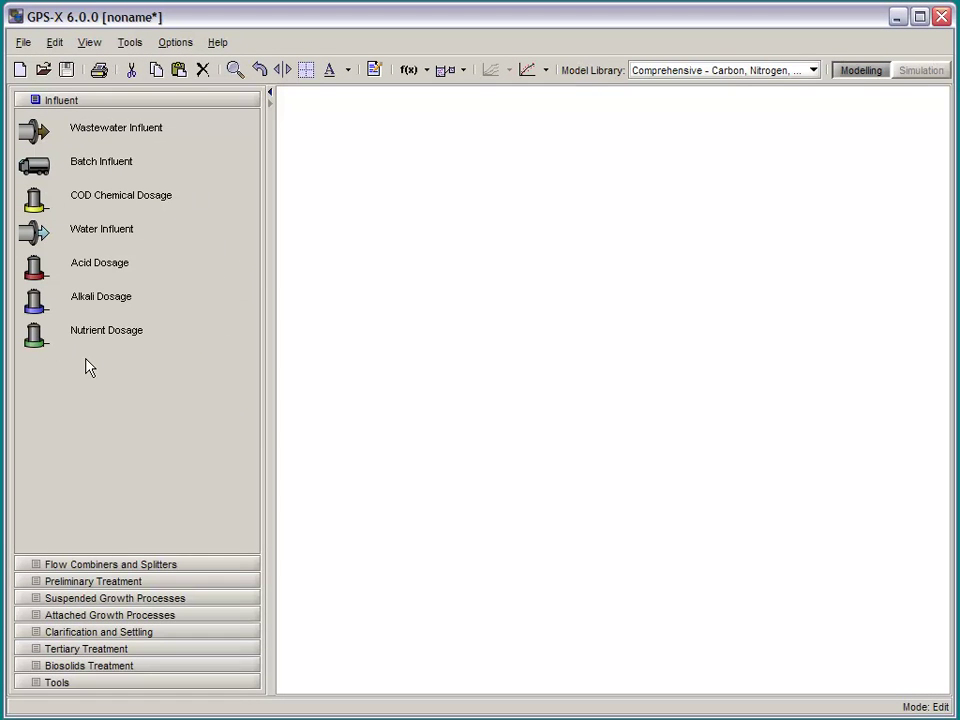
pyautogui.click(193, 598)
pyautogui.click(193, 615)
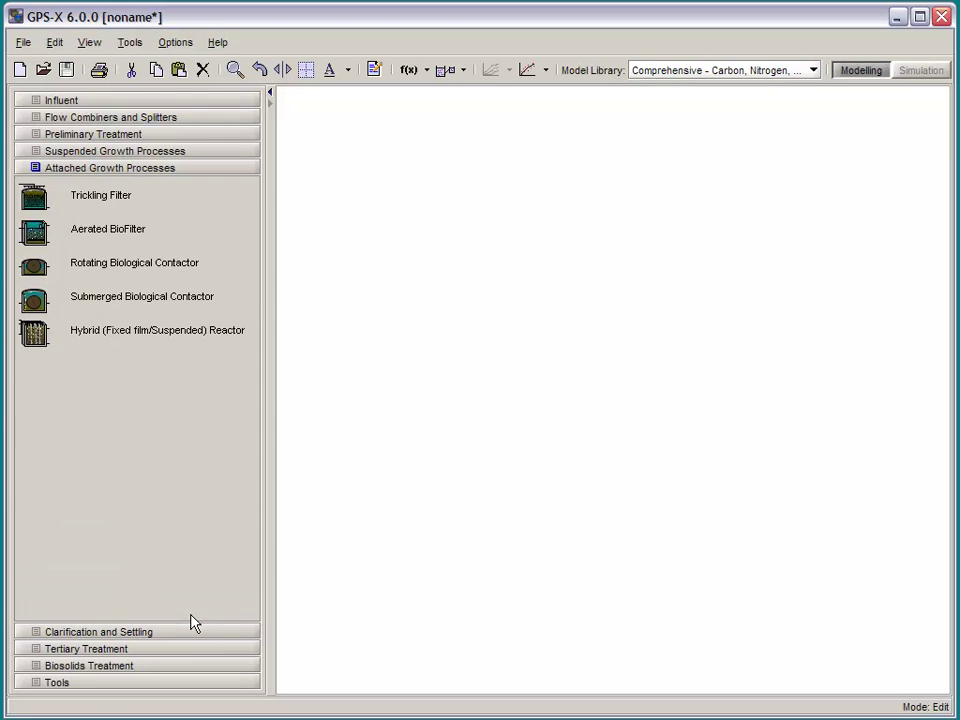
pyautogui.click(188, 636)
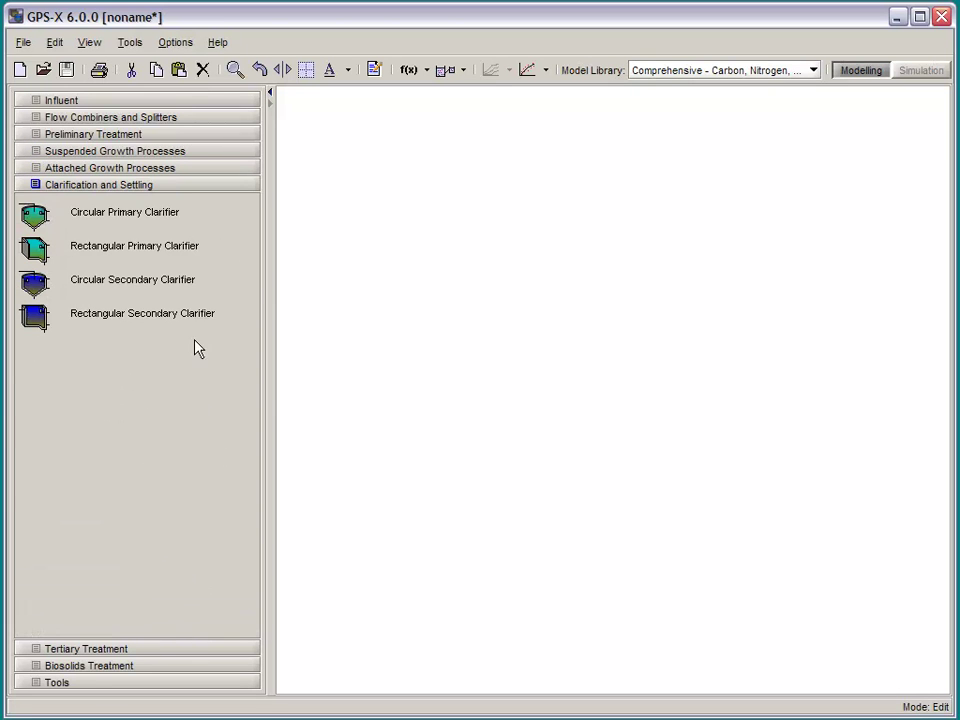
# Load the 'N and P Removal in 5 Stage Reactor' sample layout without saving the empty layout
pyautogui.click(22, 42)
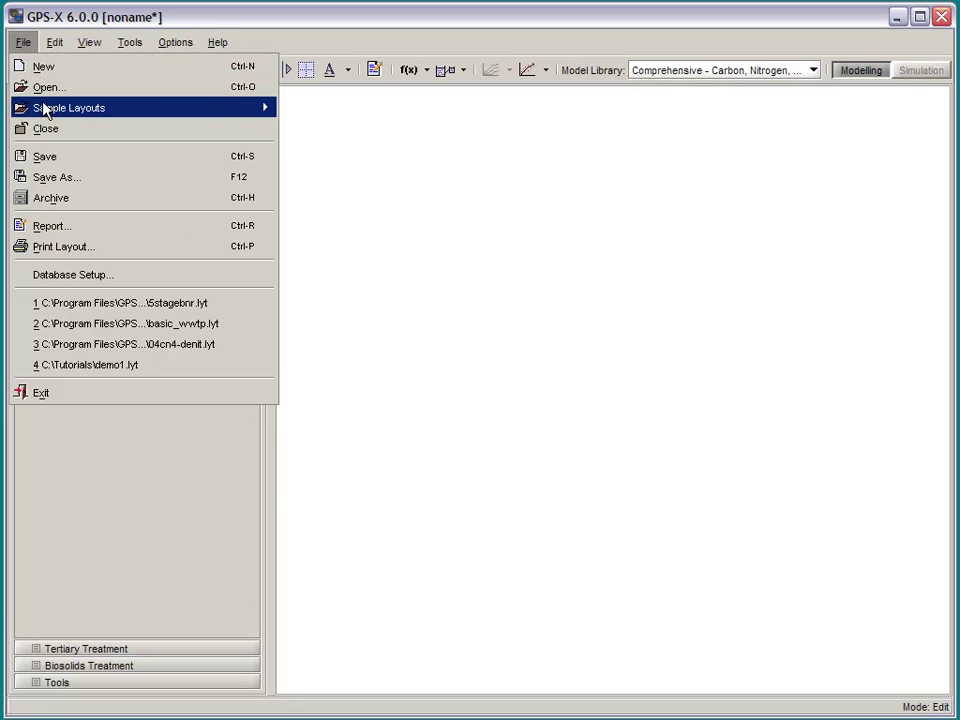
pyautogui.moveTo(180, 120)
pyautogui.moveTo(489, 439)
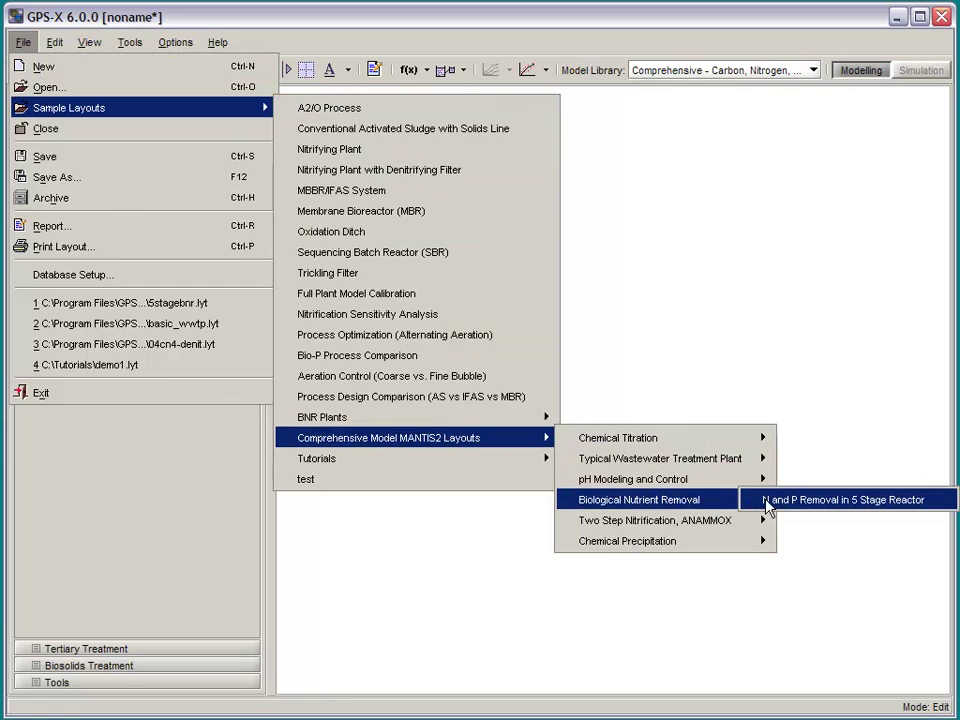
pyautogui.click(752, 500)
pyautogui.click(493, 420)
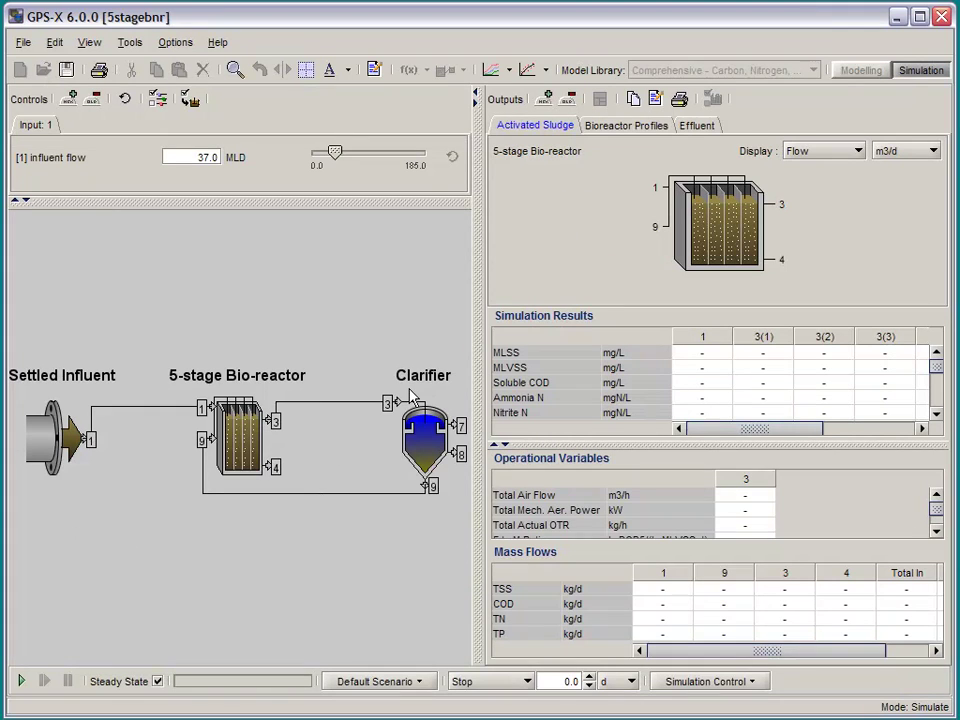
pyautogui.rightClick(82, 436)
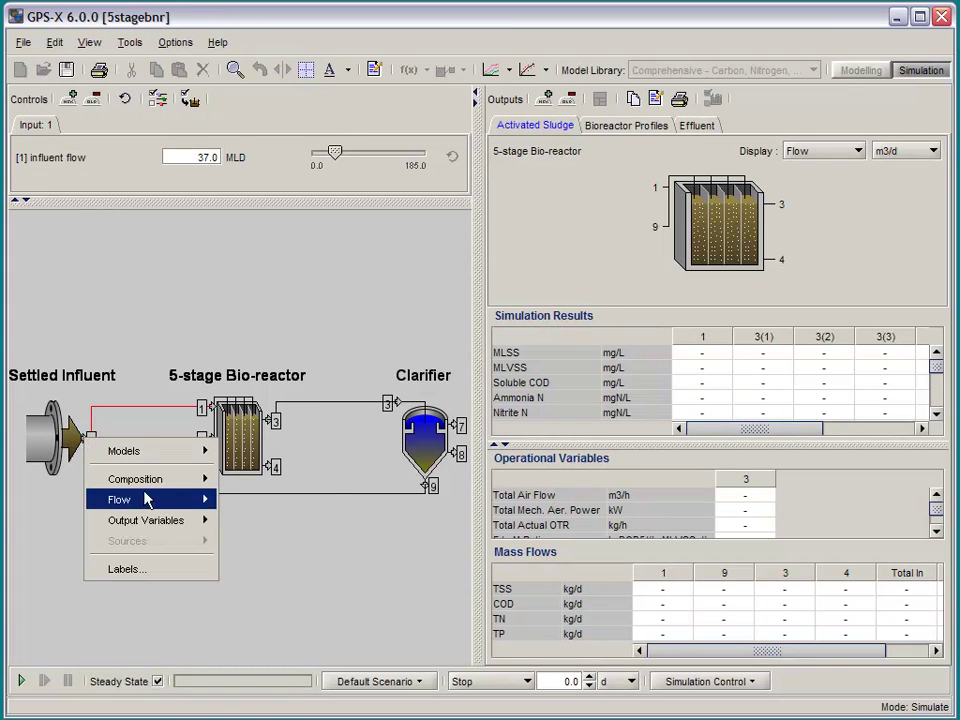
pyautogui.moveTo(150, 520)
pyautogui.click(258, 560)
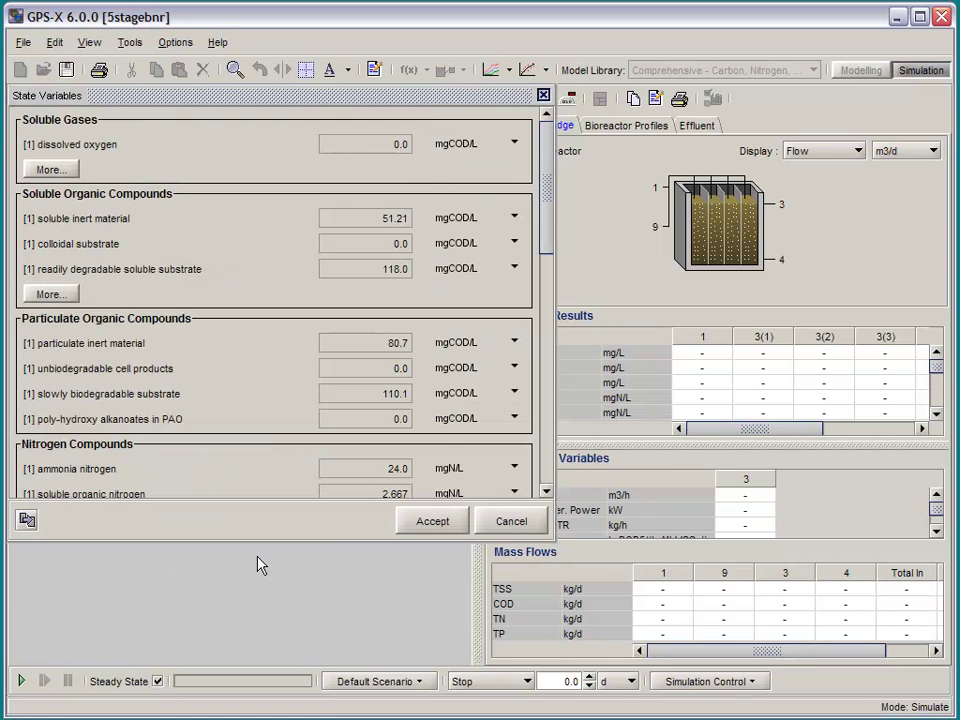
pyautogui.moveTo(548, 208); pyautogui.dragTo(531, 420)
pyautogui.click(446, 528)
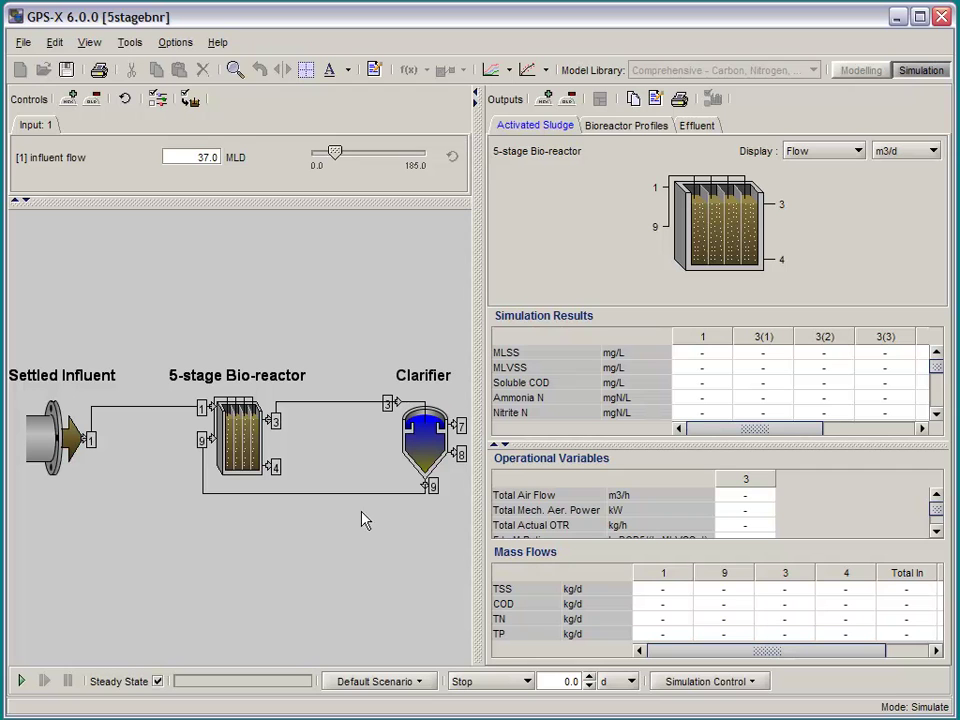
# Run the steady-state simulation and view the Bioreactor Profiles bar charts
pyautogui.click(21, 681)
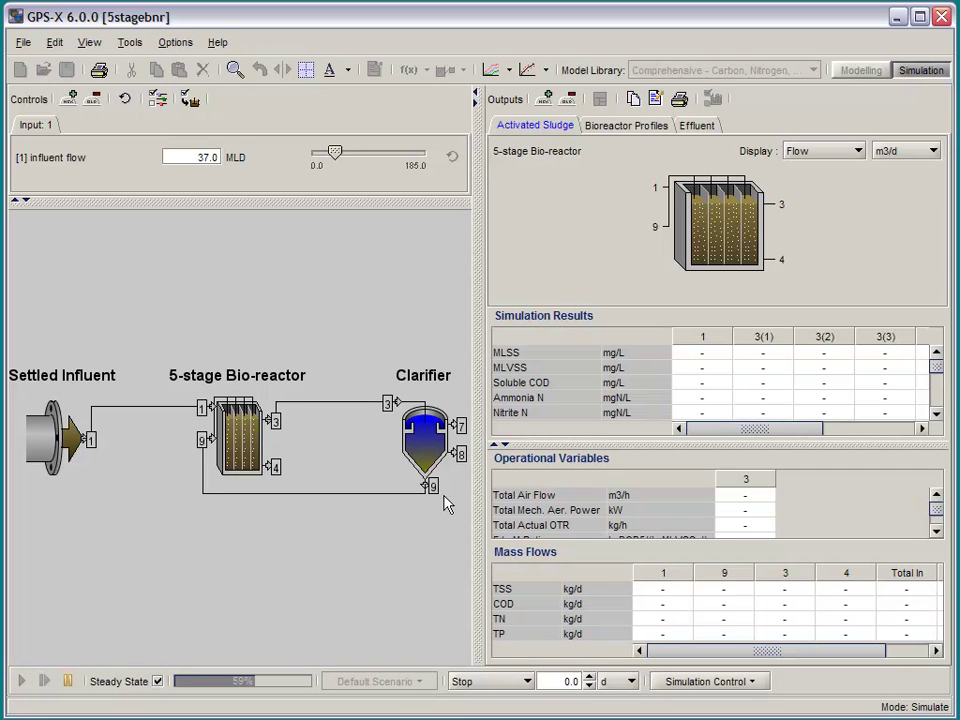
pyautogui.click(630, 130)
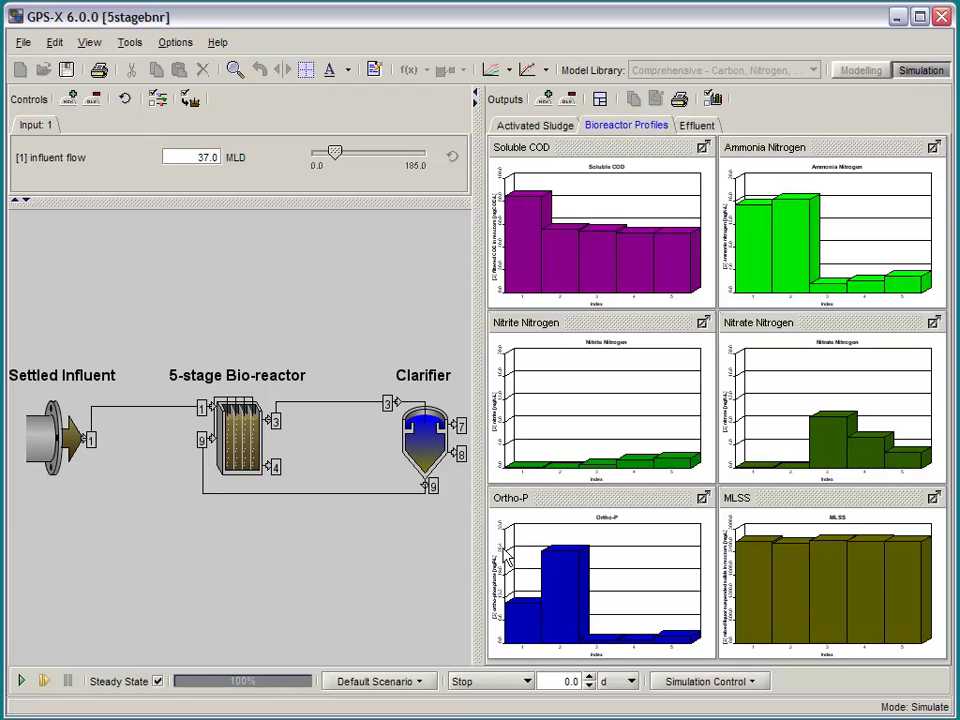
# Set the stop time to 5.0 days and start the dynamic simulation
pyautogui.doubleClick(576, 678)
pyautogui.write('5.0')
pyautogui.click(21, 682)
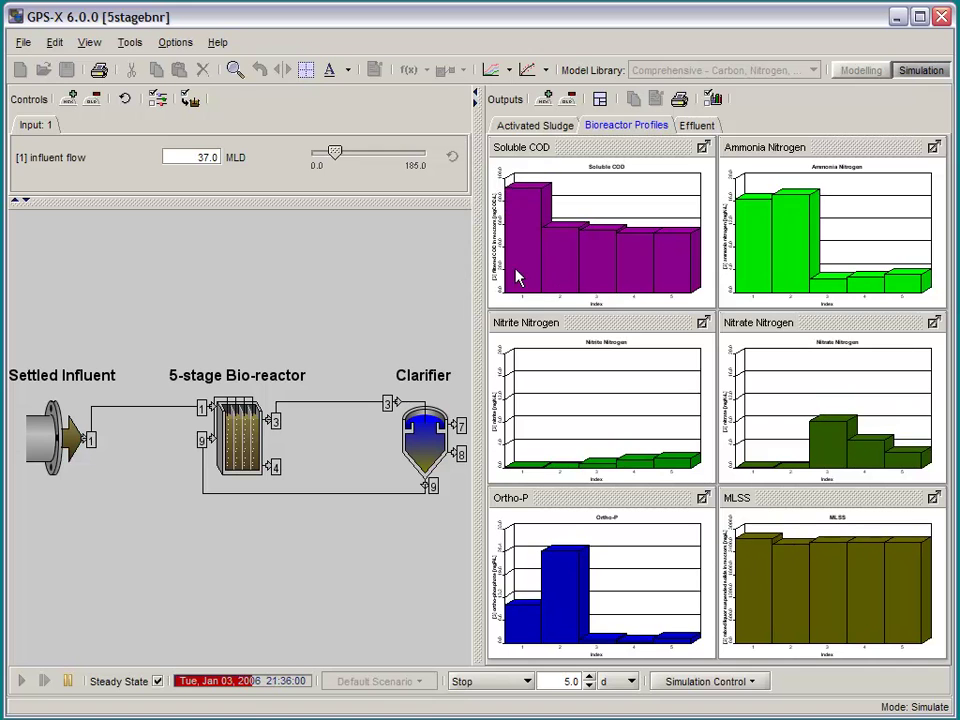
# Show the Activated Sludge results and scroll down to the per-zone pH values
pyautogui.click(533, 126)
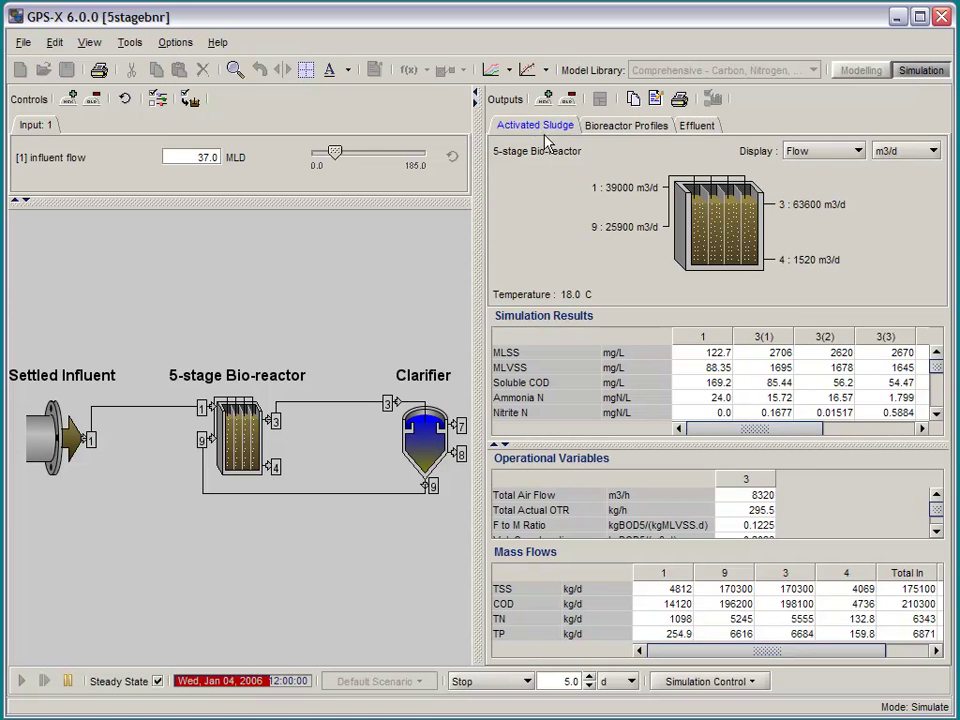
pyautogui.scroll(-1, 936, 378)
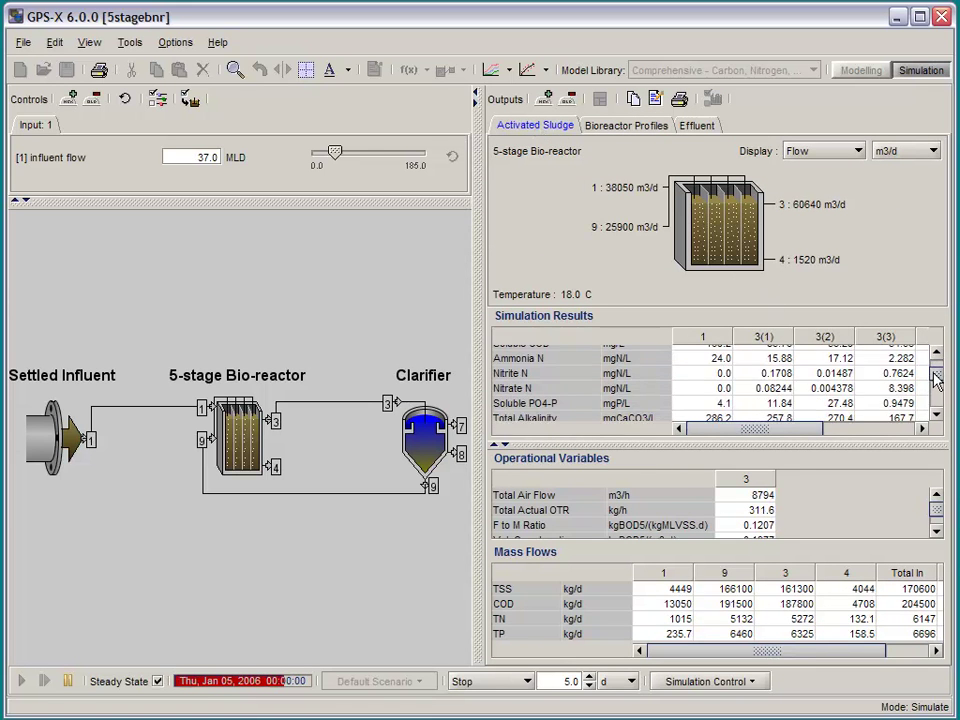
pyautogui.scroll(-2, 936, 378)
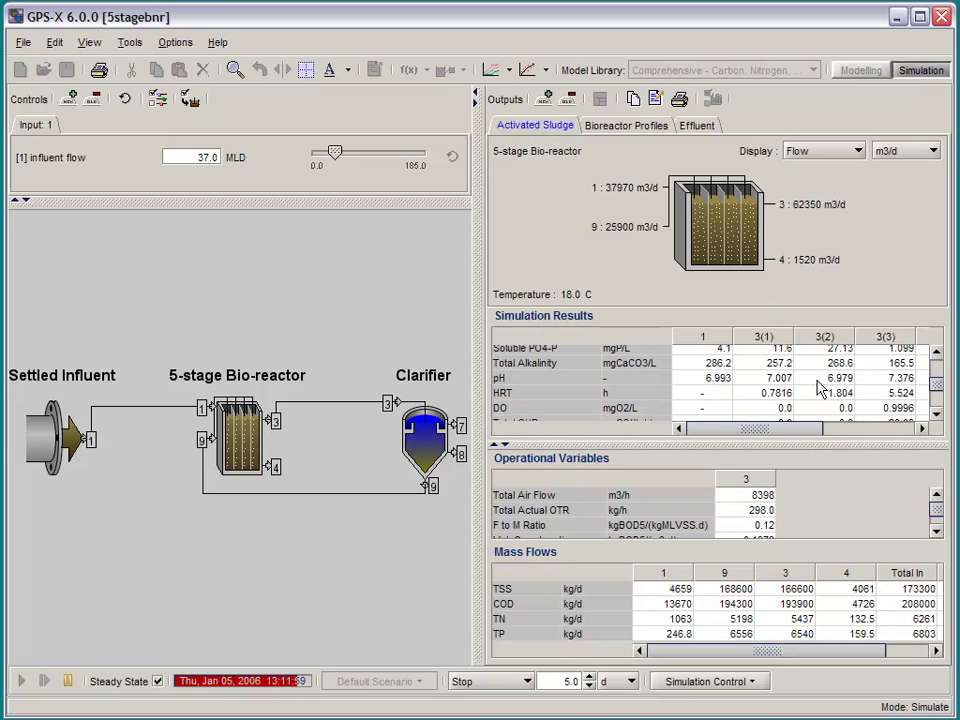